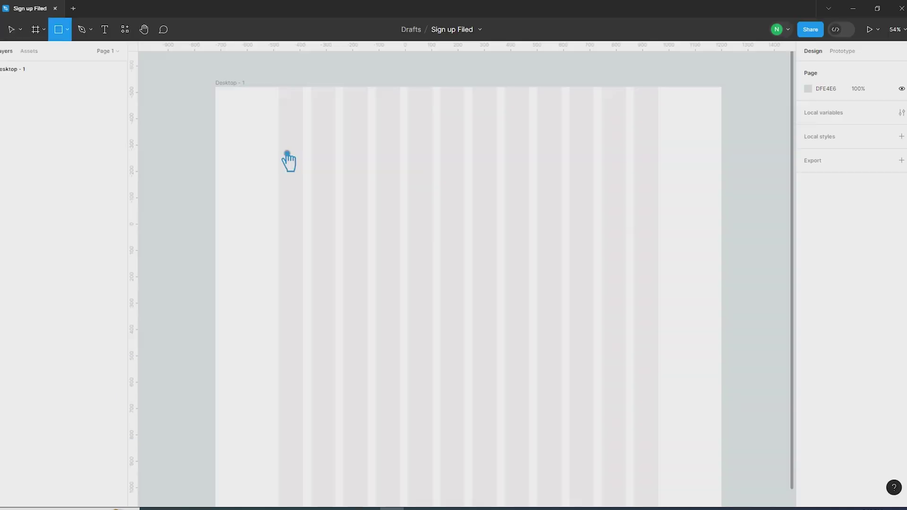
Draw the first field as a grey rectangle 58 tall, narrowed from its left edge to 460 wide.
left_click_drag(281, 150, 473, 172)
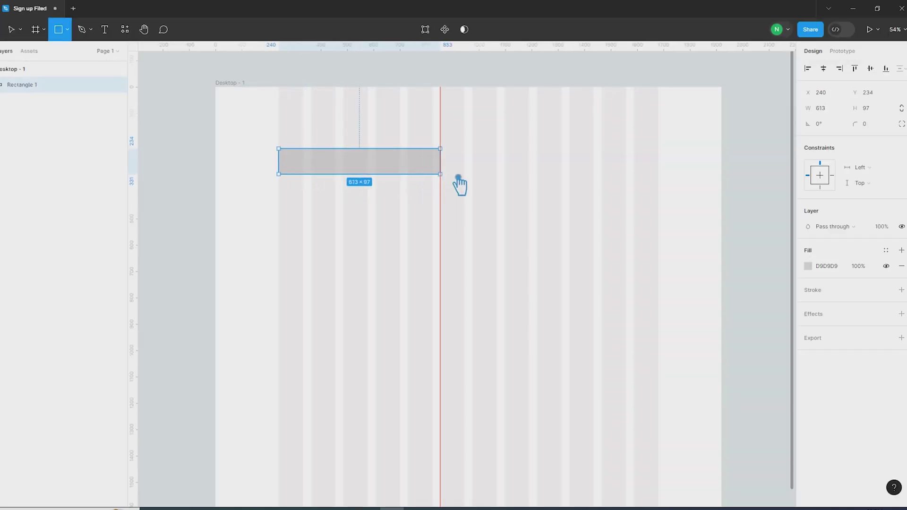
left_click(890, 108)
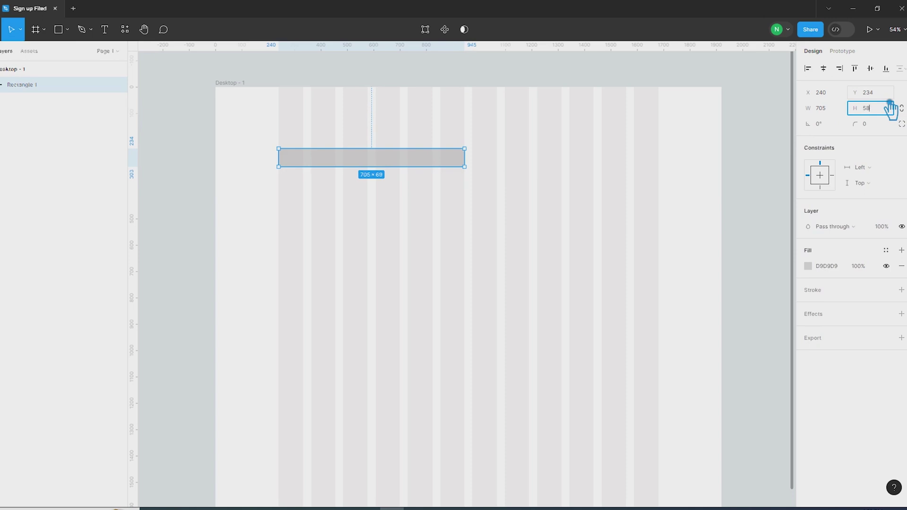
key("Return")
scroll(318, 154, "up", 5)
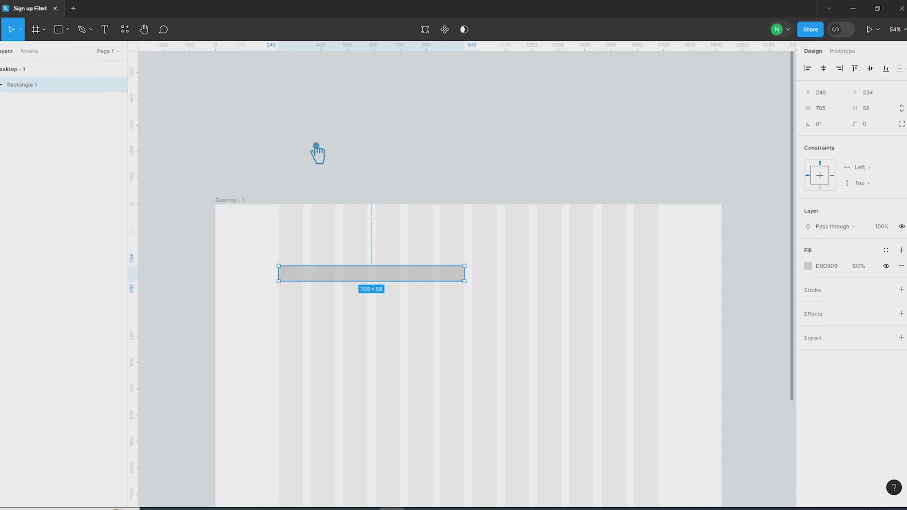
scroll(290, 300, "up", 5, "ctrl")
left_click(246, 297)
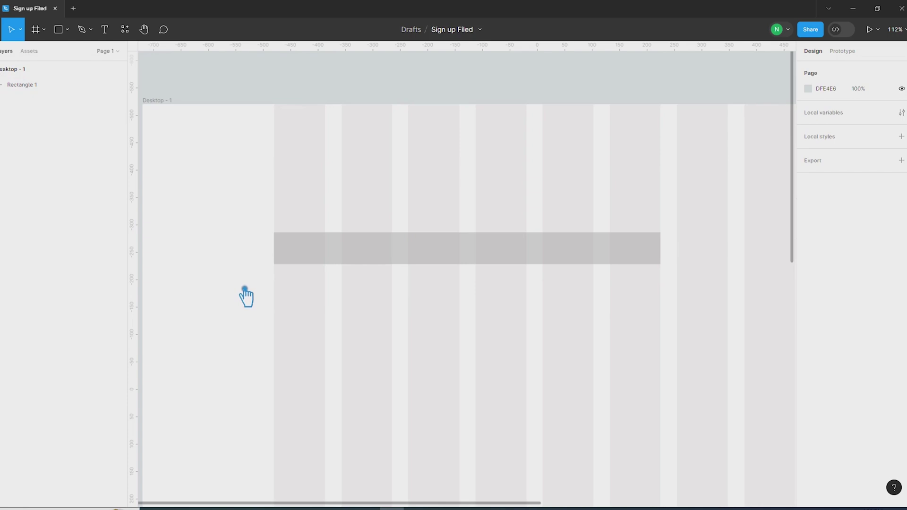
left_click_drag(281, 255, 415, 254)
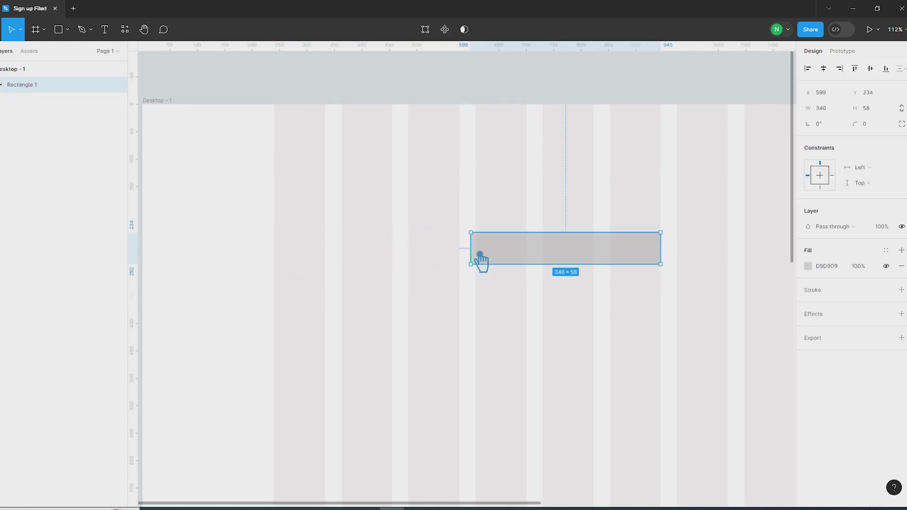
left_click(461, 319)
left_click(105, 29)
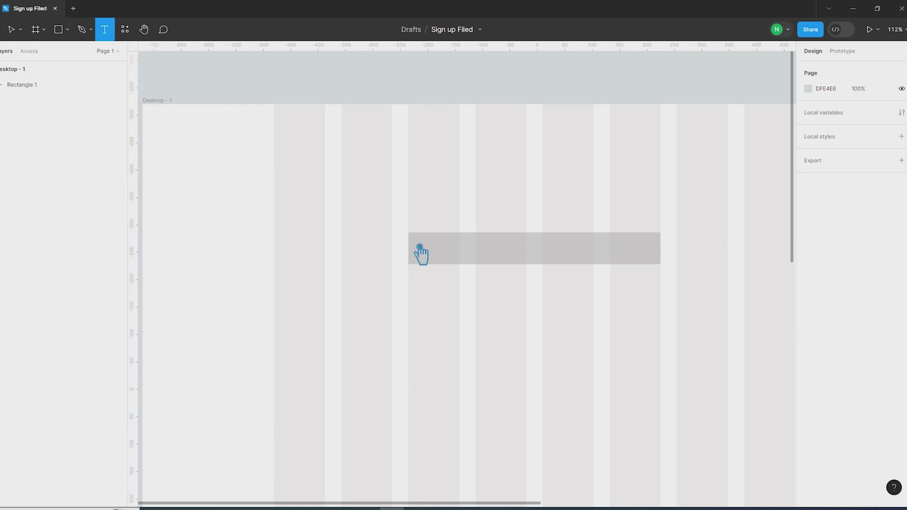
Add 'First Name' placeholder text inside the field at 14 pt Regular.
left_click(421, 251)
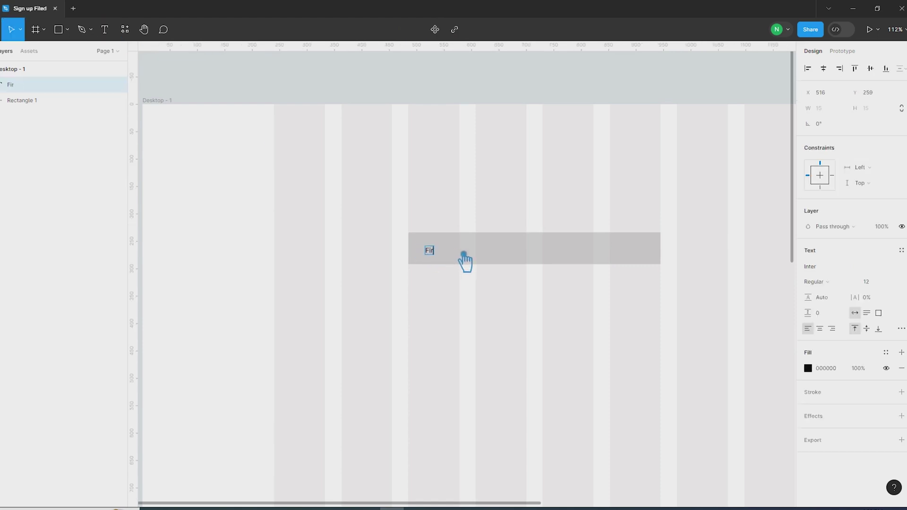
key("Escape")
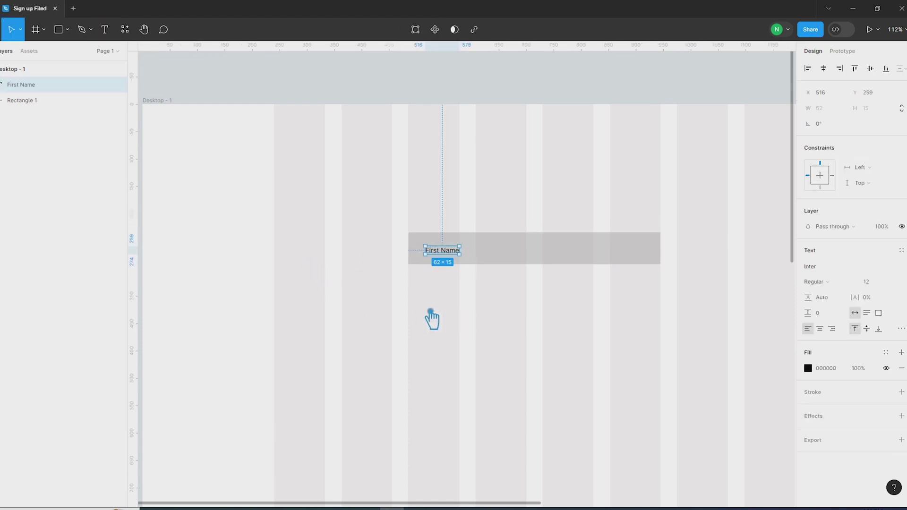
key("Escape")
scroll(458, 238, "up", 5, "ctrl")
left_click_drag(449, 277, 449, 270)
left_click(819, 282)
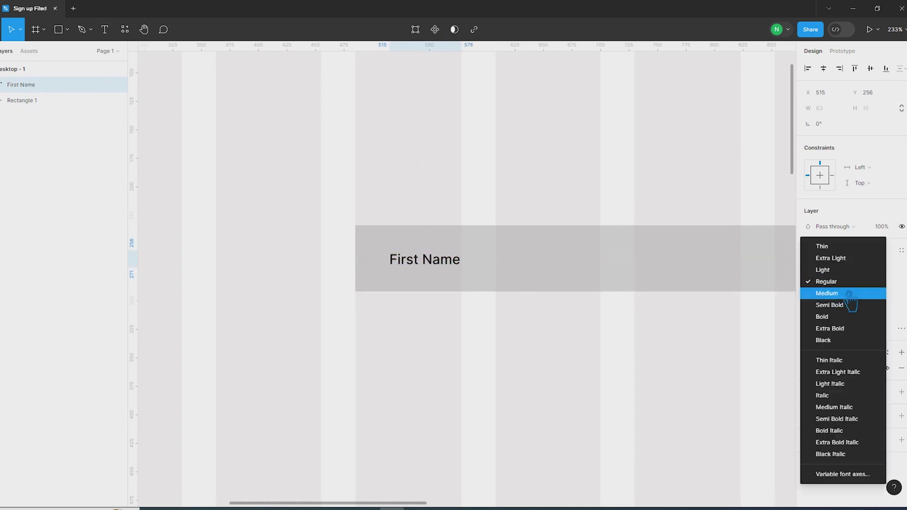
left_click(878, 282)
type("14")
key("Return")
left_click(817, 282)
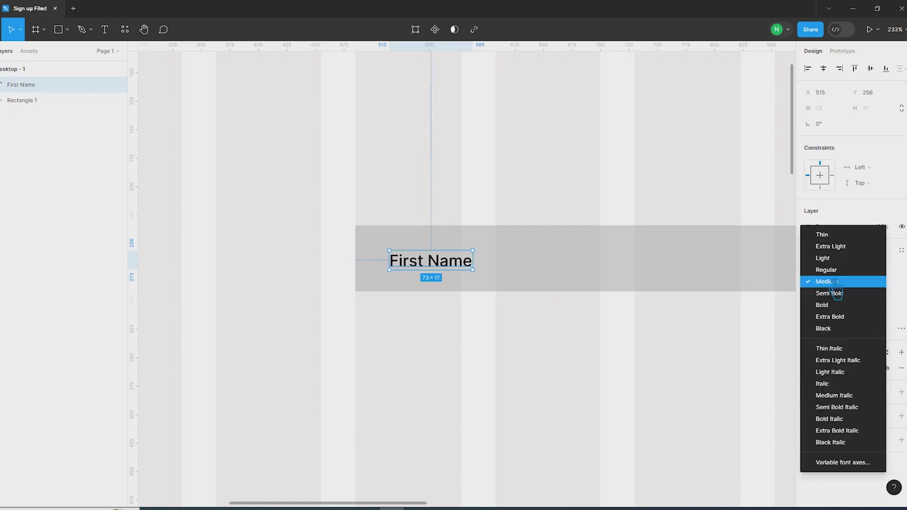
left_click(846, 271)
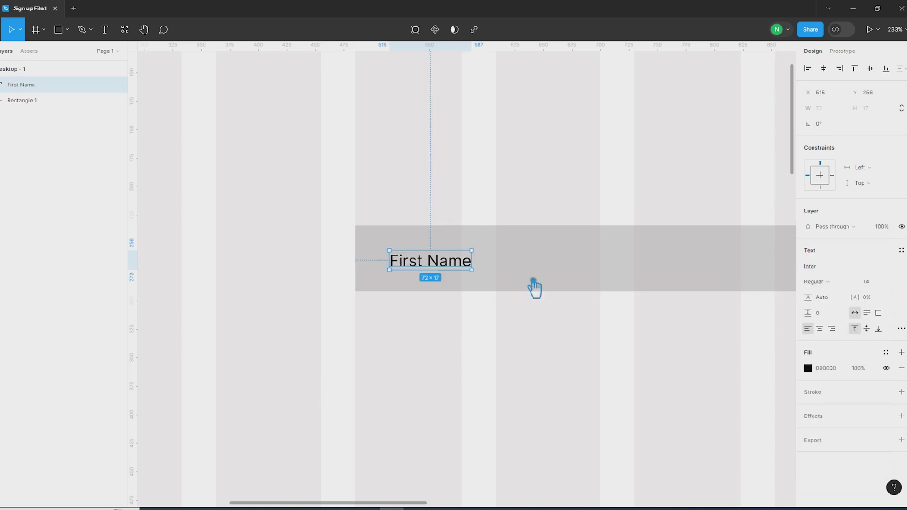
Move the field rectangle's top edge down one pixel and recheck the text spacing.
left_click(569, 263)
scroll(389, 231, "up", 5)
left_click_drag(389, 232, 384, 243)
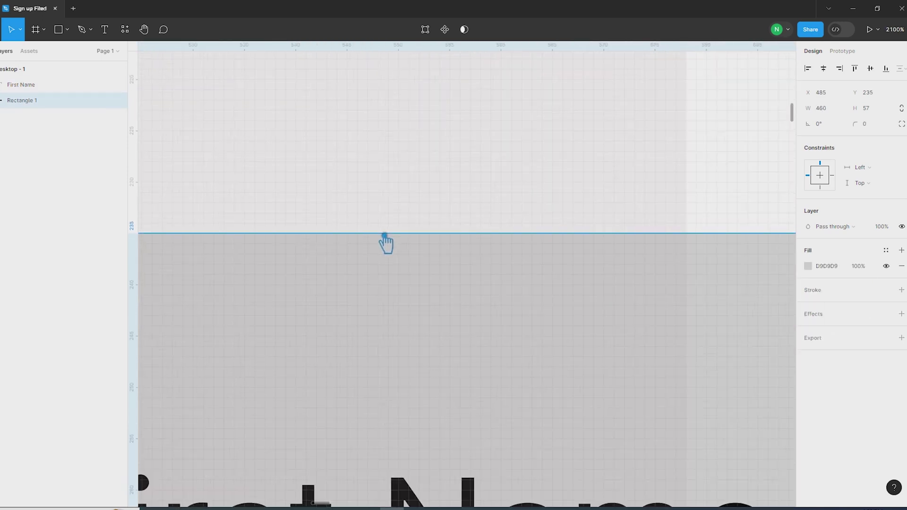
scroll(383, 242, "down", 4)
left_click(408, 312)
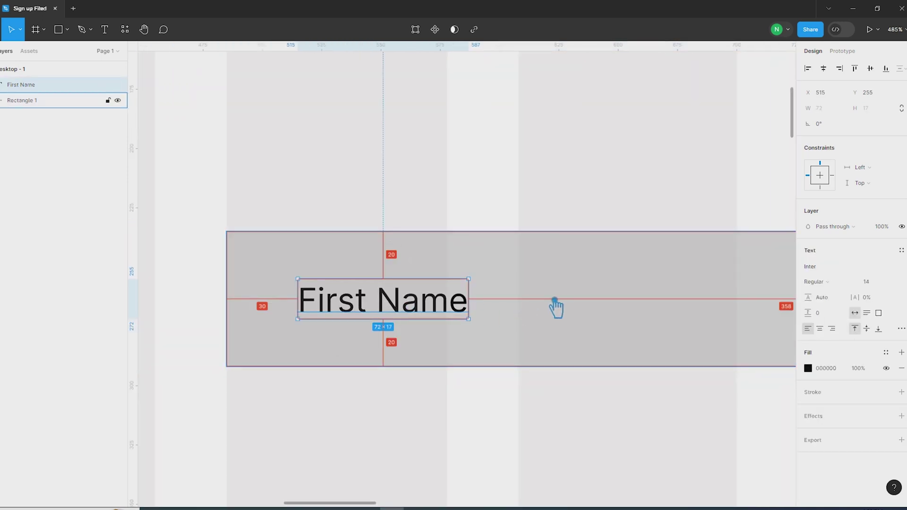
scroll(552, 306, "down", 4)
mouse_move(637, 404)
left_mouse_down()
mouse_move(528, 338)
mouse_move(476, 334)
left_mouse_up()
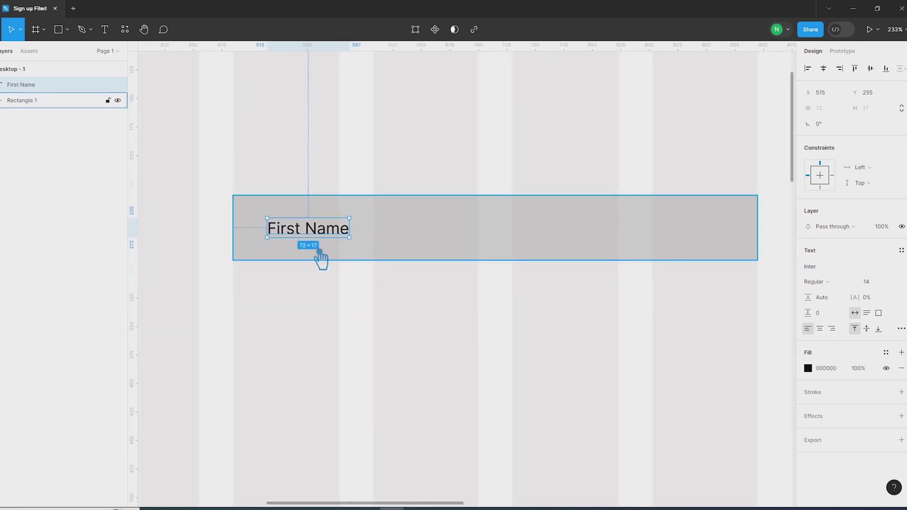
Duplicate the First Name text above the field as a 16 pt label.
left_click_drag(319, 238, 286, 199)
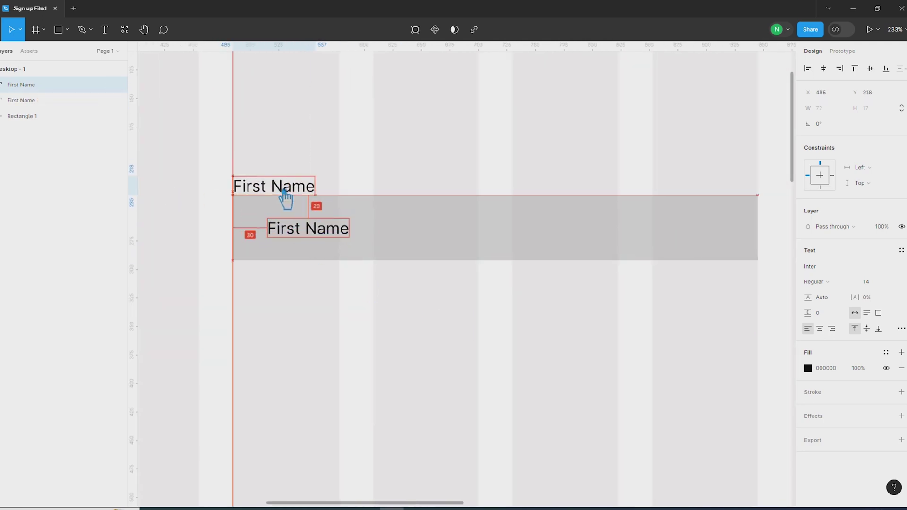
key("shift+Up")
key("shift+Up")
key("shift+Down")
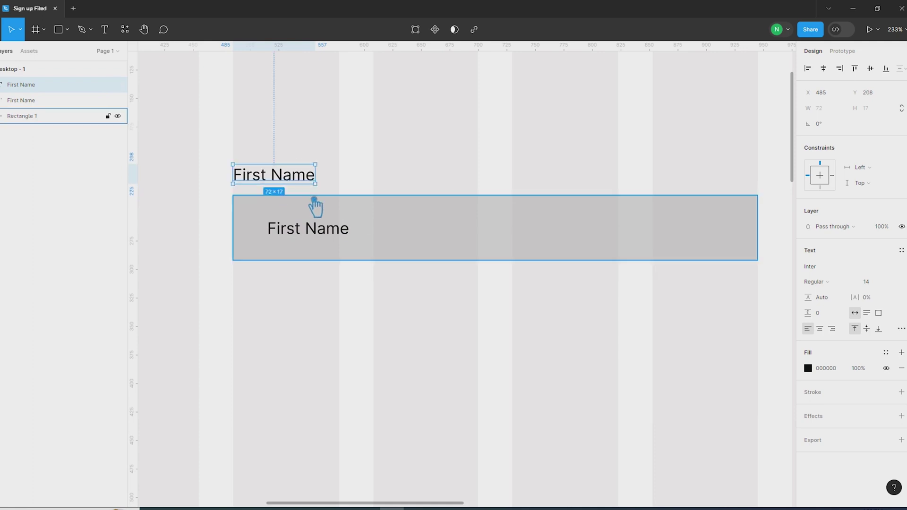
left_click(883, 284)
key("Up")
key("Up")
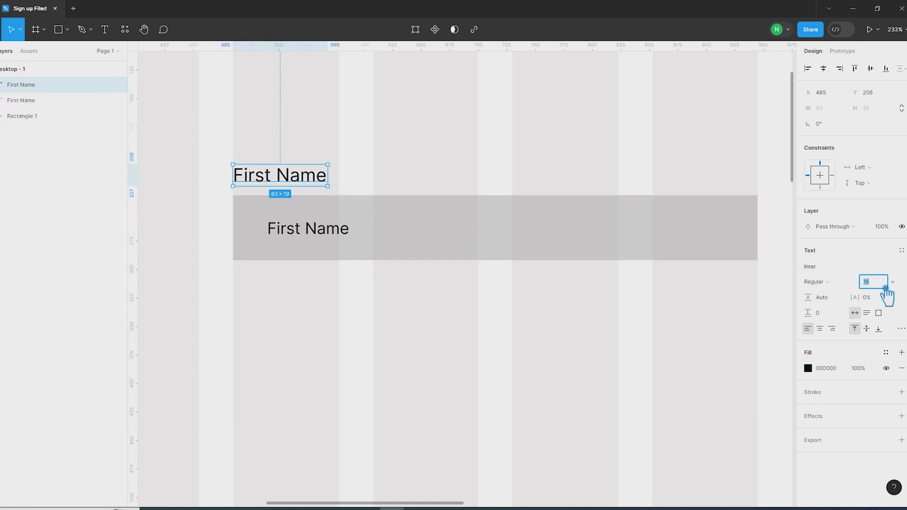
left_click(456, 253)
left_click(808, 266)
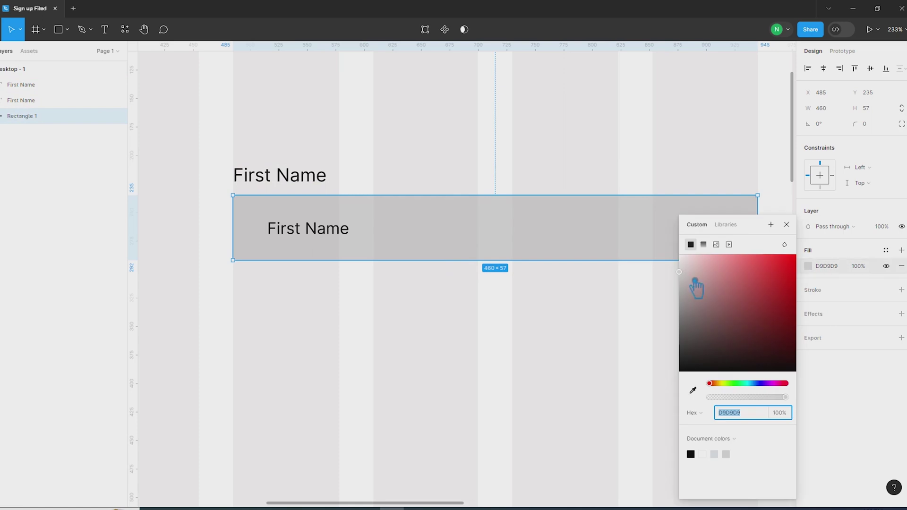
Fill the field rectangle with pale blue-grey E7EFF0.
left_click_drag(695, 281, 691, 268)
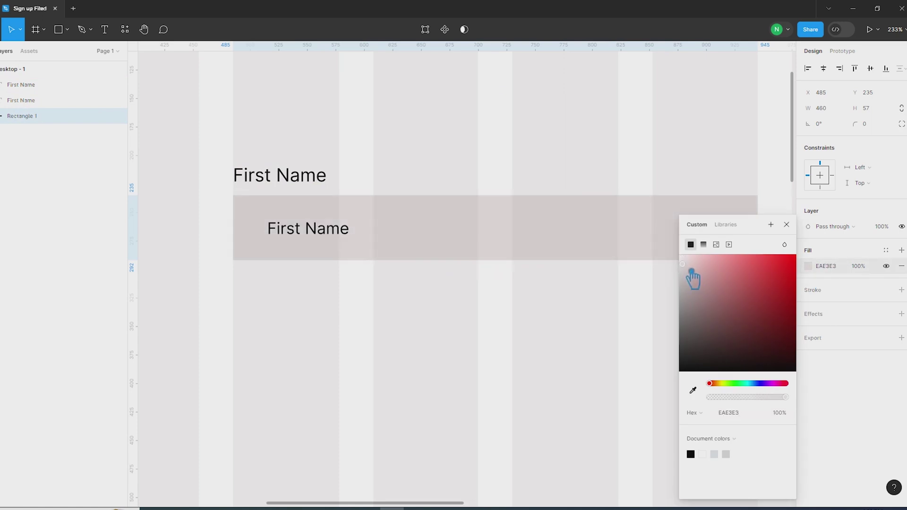
left_click_drag(758, 383, 750, 383)
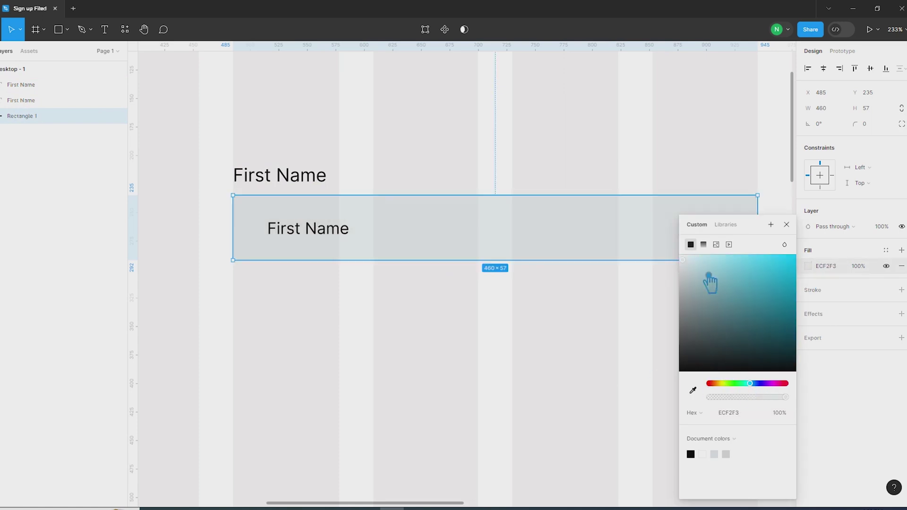
mouse_move(693, 264)
left_mouse_down()
mouse_move(686, 258)
mouse_move(692, 269)
left_mouse_up()
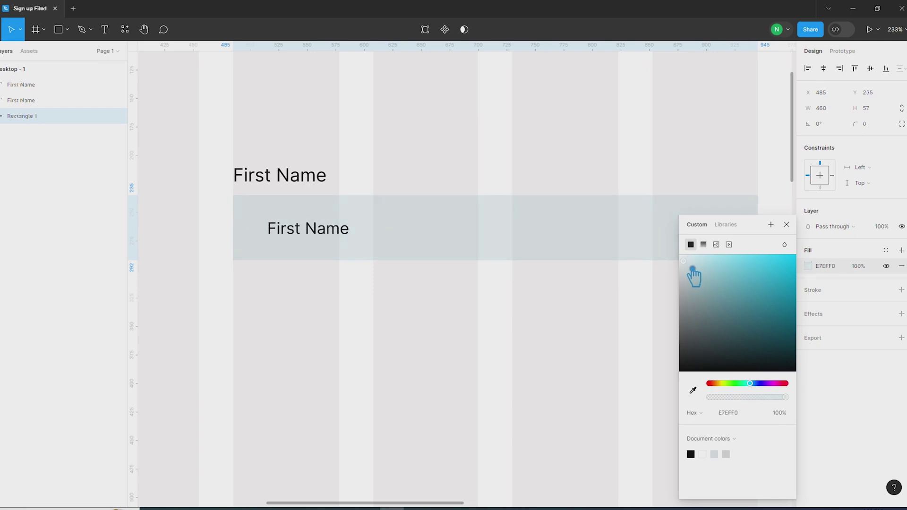
left_click(393, 291)
Widen the placeholder text box to 400 and wrap label and field in auto layout.
left_click(348, 237)
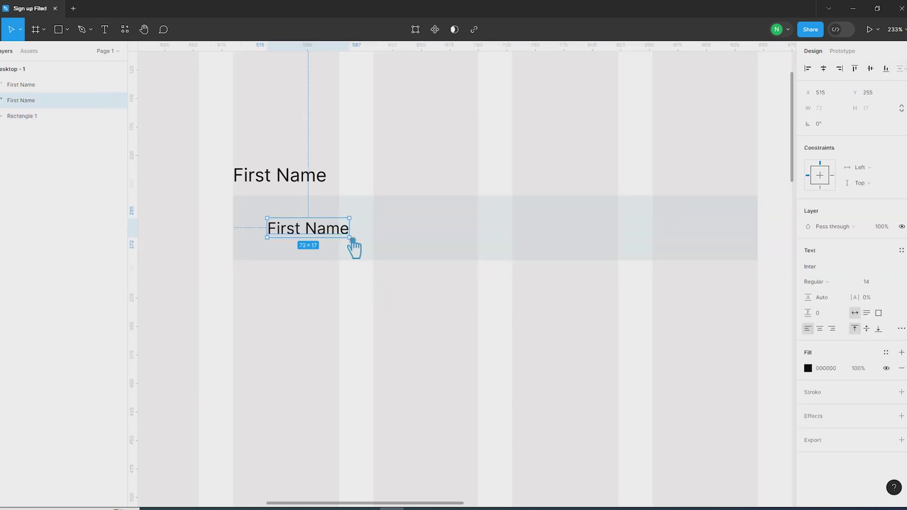
left_click_drag(356, 234, 728, 234)
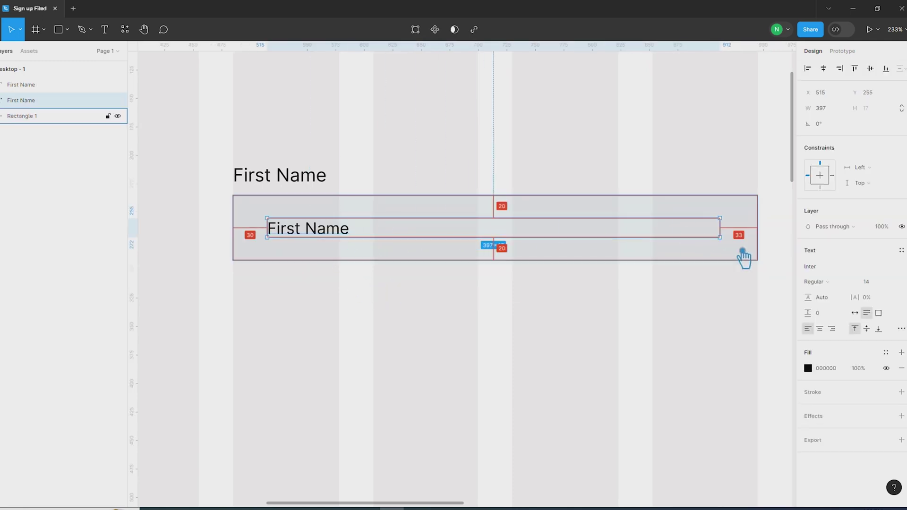
left_click(736, 243)
scroll(730, 245, "up", 10)
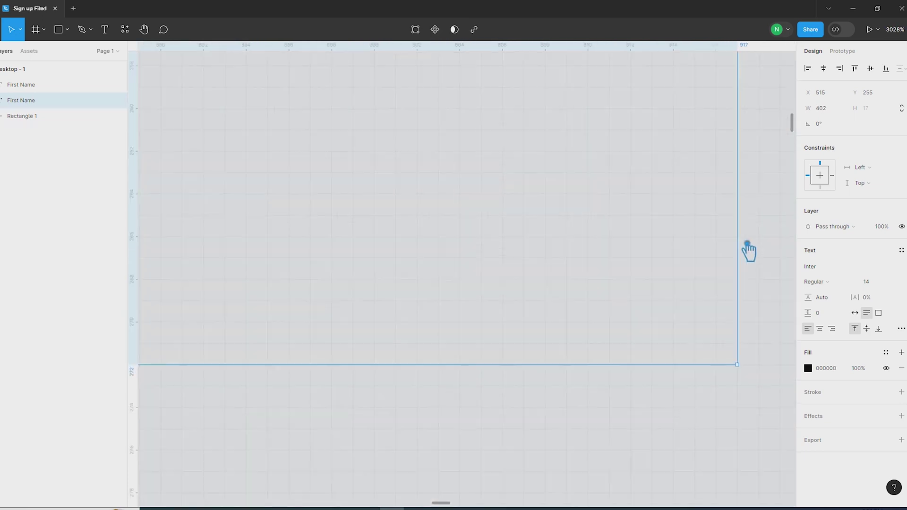
scroll(651, 281, "down", 15)
left_click(338, 280)
scroll(666, 275, "up", 3)
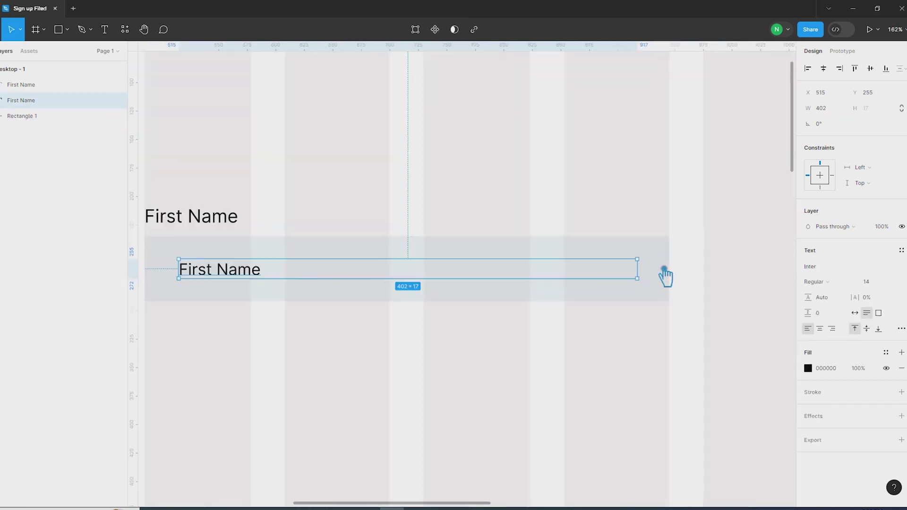
scroll(691, 298, "up", 5)
scroll(691, 291, "up", 3)
left_click_drag(710, 281, 666, 284)
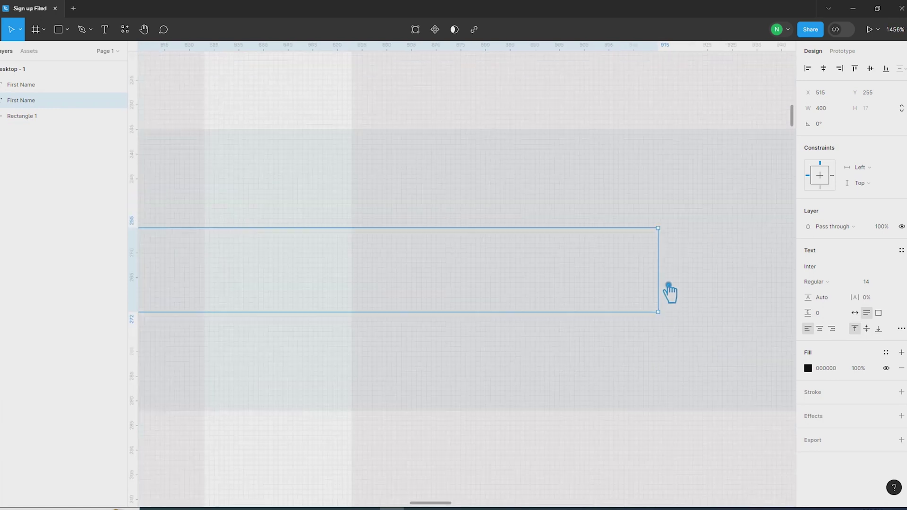
scroll(667, 289, "down", 8)
left_click(454, 299, "shift")
key("shift+a")
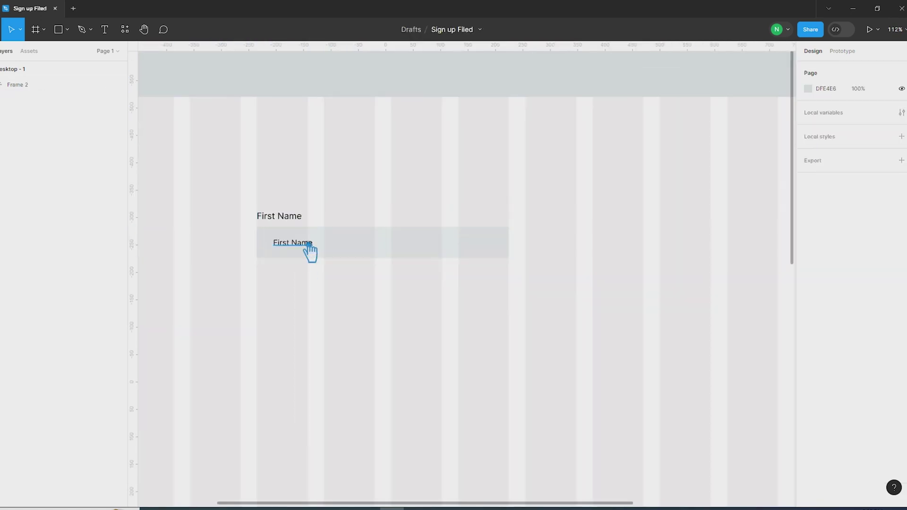
Complete the 'First Name' placeholder and duplicate the field group to the right.
double_click(308, 244)
type("Name")
left_click(373, 359)
left_click(295, 226)
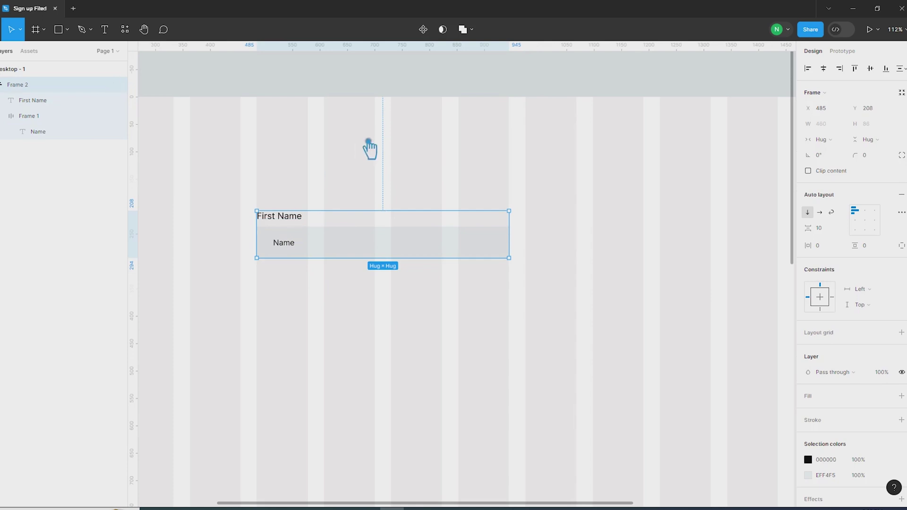
left_click_drag(325, 249, 594, 251)
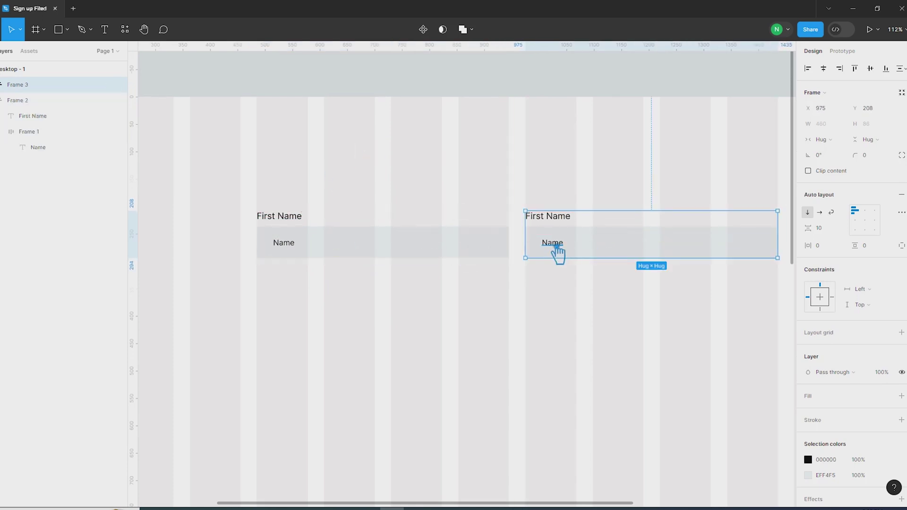
Rename the right column's label to Last Name.
double_click(546, 218)
left_click_drag(544, 217, 480, 215)
type("Last")
left_click(481, 324)
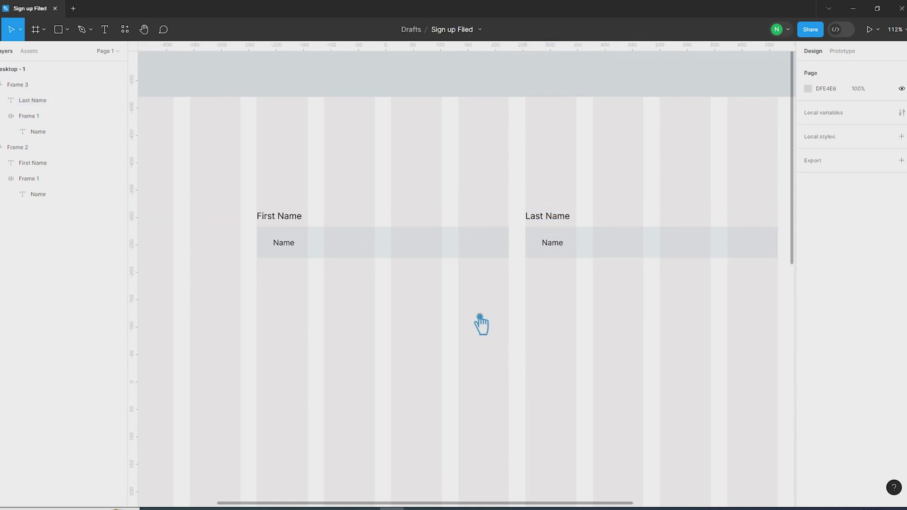
Set the left placeholder to 12 pt and edit its wording to First Name.
left_click(285, 245)
left_click(874, 234)
type("12")
key("Return")
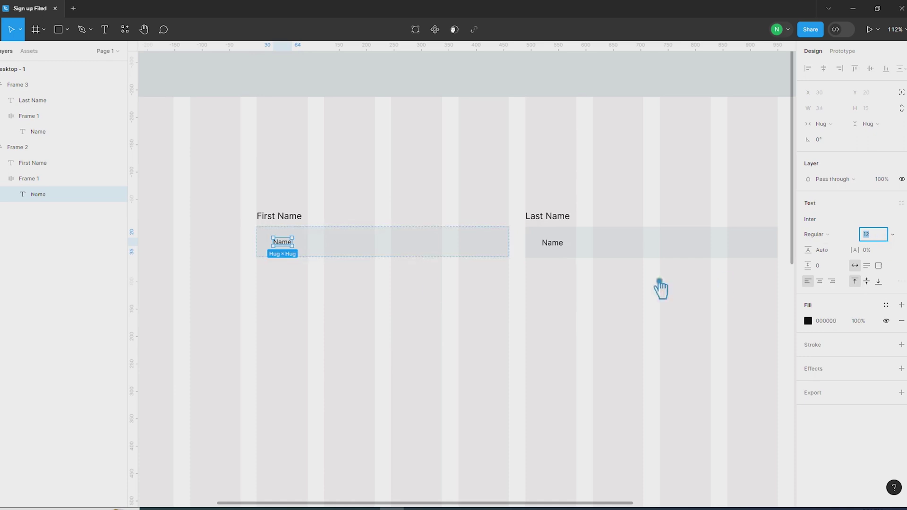
double_click(281, 244)
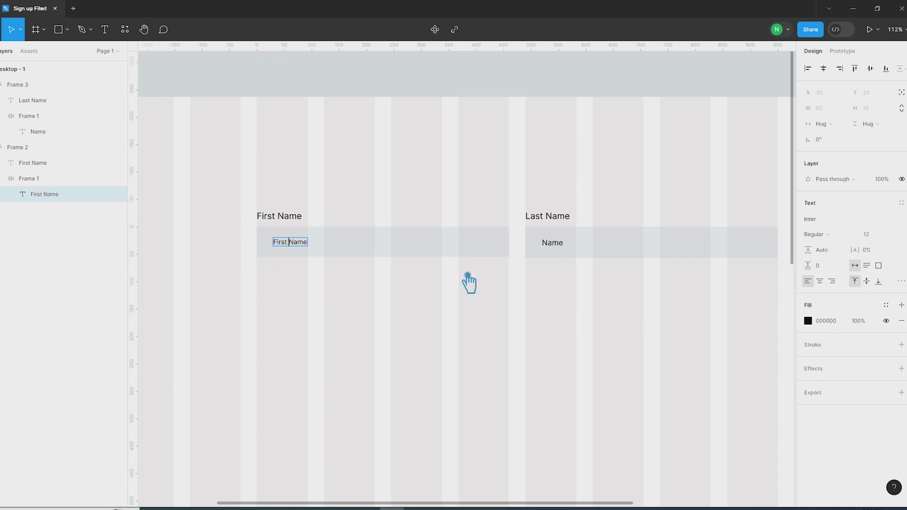
left_click(529, 299)
Edit the right placeholder to Last Name and set its size to 13.
left_click(553, 246)
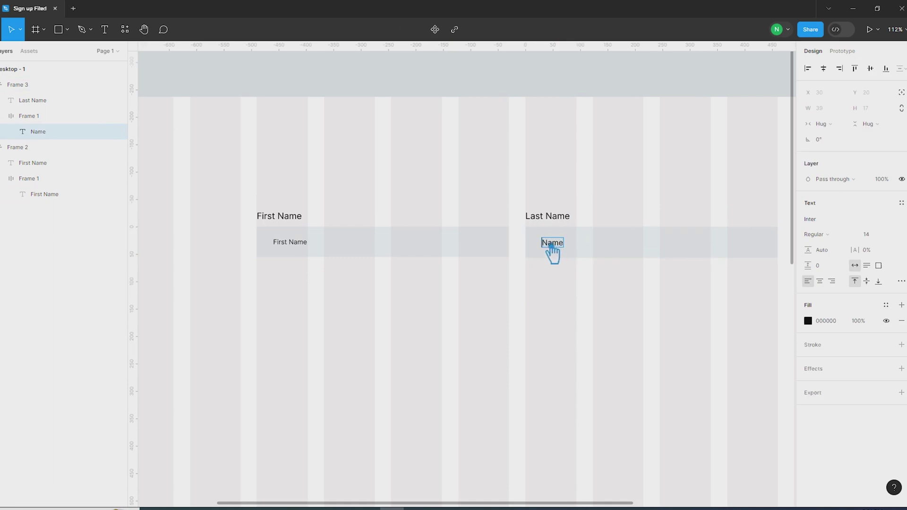
type("Last")
key("Escape")
left_click(869, 235)
type("13")
key("Return")
Apply size 12 to the nested First Name placeholder and deselect it.
left_click(293, 252)
double_click(293, 252)
key("Escape")
key("Return")
left_click(496, 368)
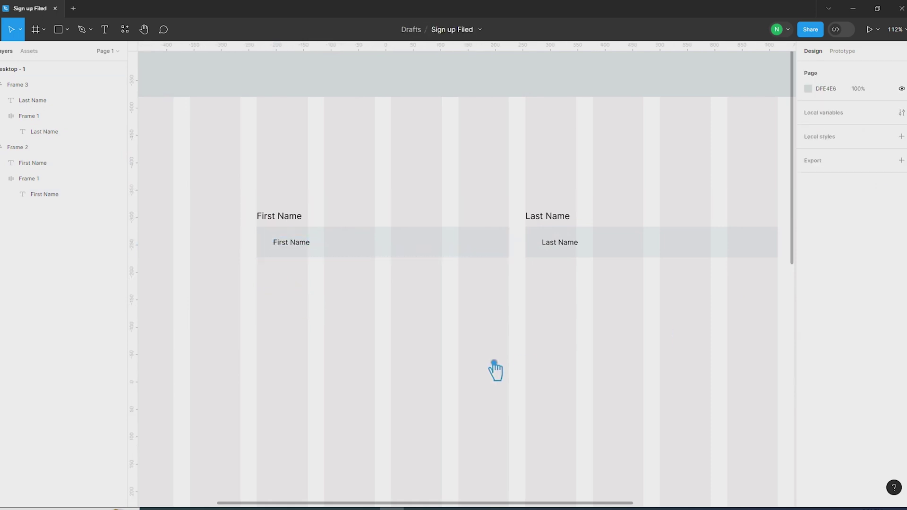
scroll(495, 370, "down", 5)
scroll(430, 323, "up", 5)
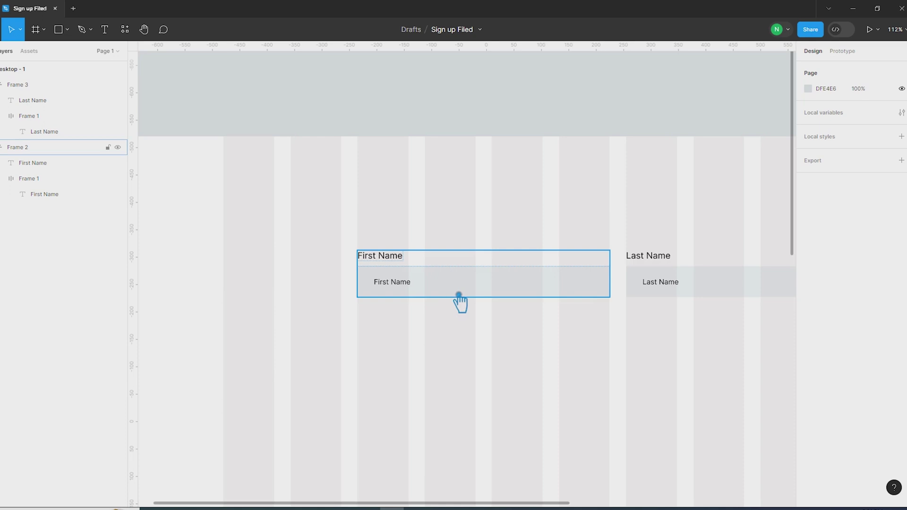
Group the First Name and Last Name fields into a horizontal auto-layout row.
left_click(657, 281)
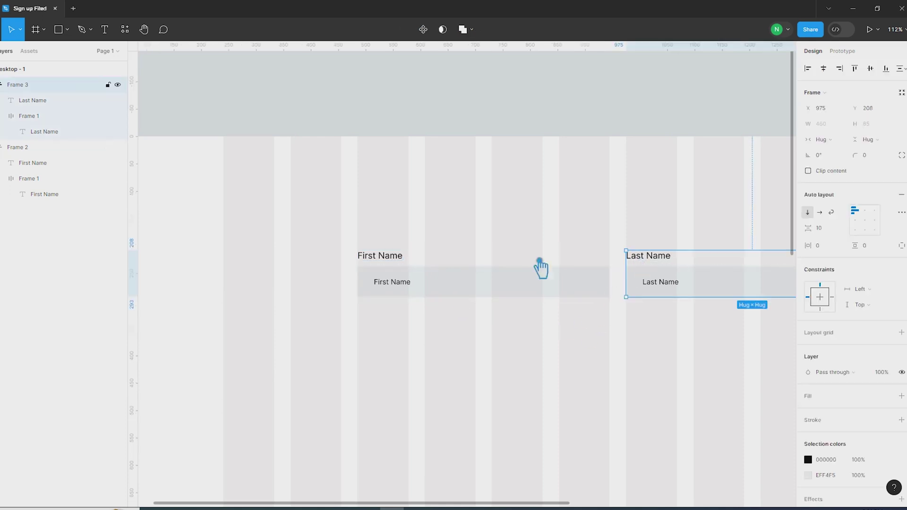
left_click(425, 270, "shift")
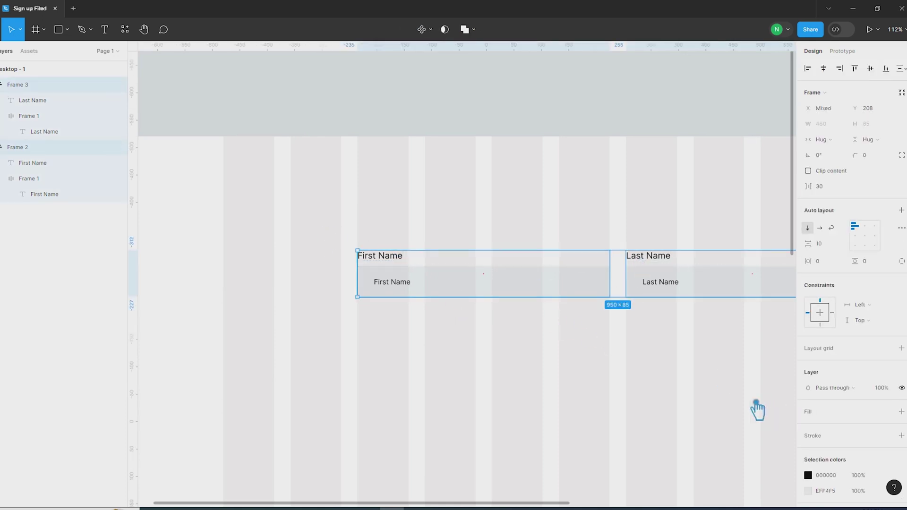
scroll(691, 326, "up", 5)
left_click(557, 236)
scroll(543, 236, "up", 5)
left_click(442, 237)
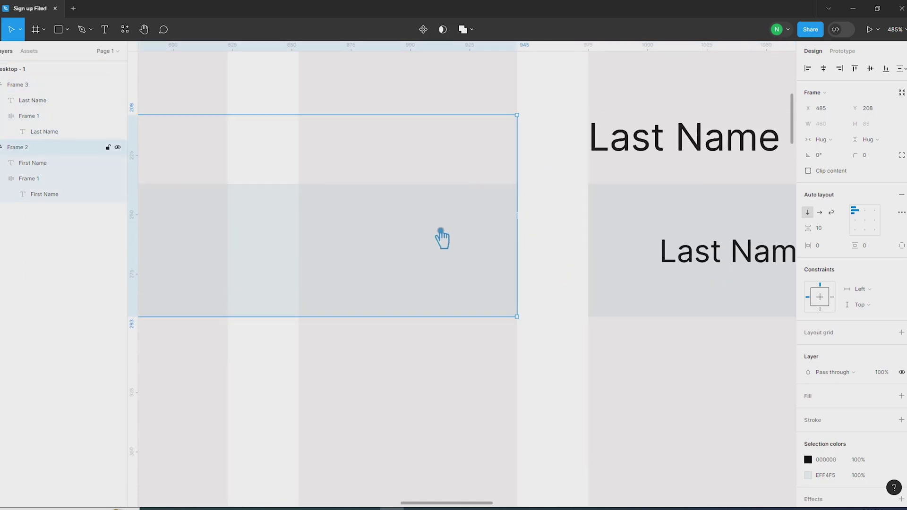
scroll(454, 255, "down", 5)
scroll(463, 266, "down", 5)
left_click(565, 273, "shift")
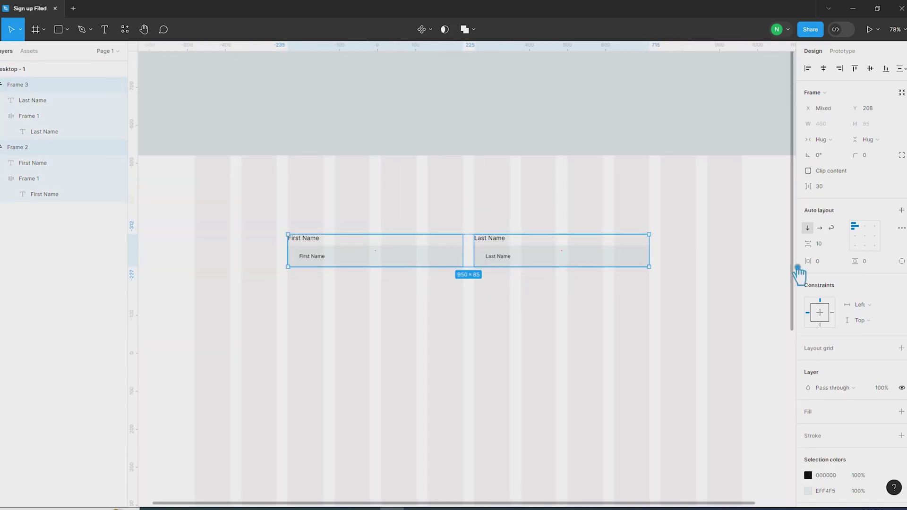
left_click(901, 211)
Duplicate the row downward, then Ctrl+D for four stacked rows in total.
left_click_drag(527, 263, 525, 297)
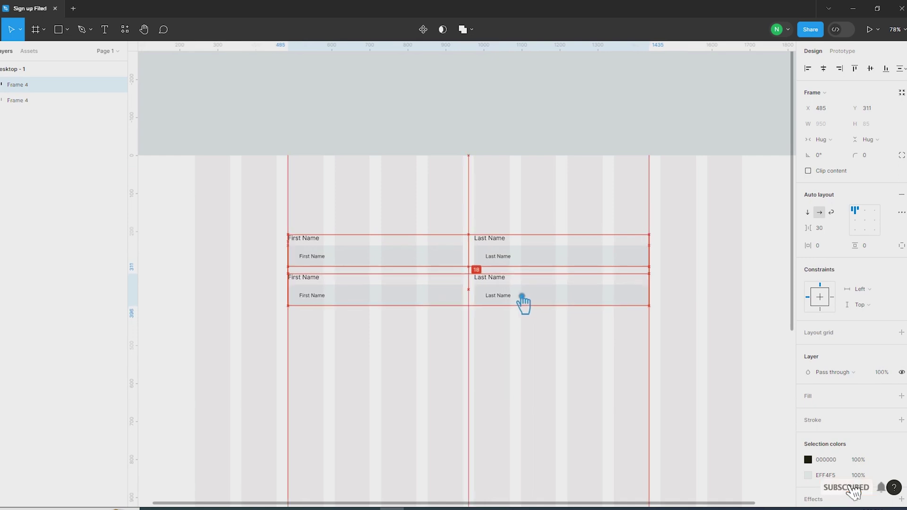
left_click_drag(525, 297, 521, 297)
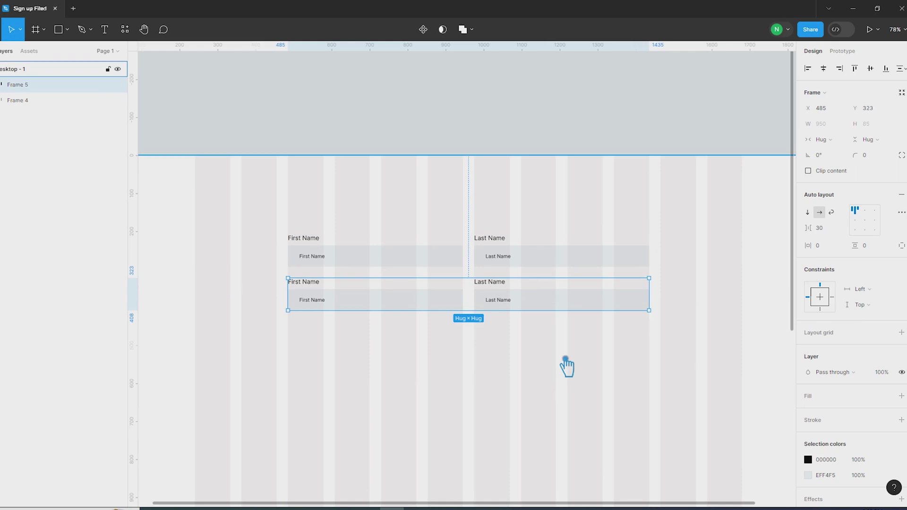
key("ctrl+d")
key("ctrl+d")
left_click(567, 432)
scroll(502, 285, "left", 2)
scroll(502, 285, "down", 1)
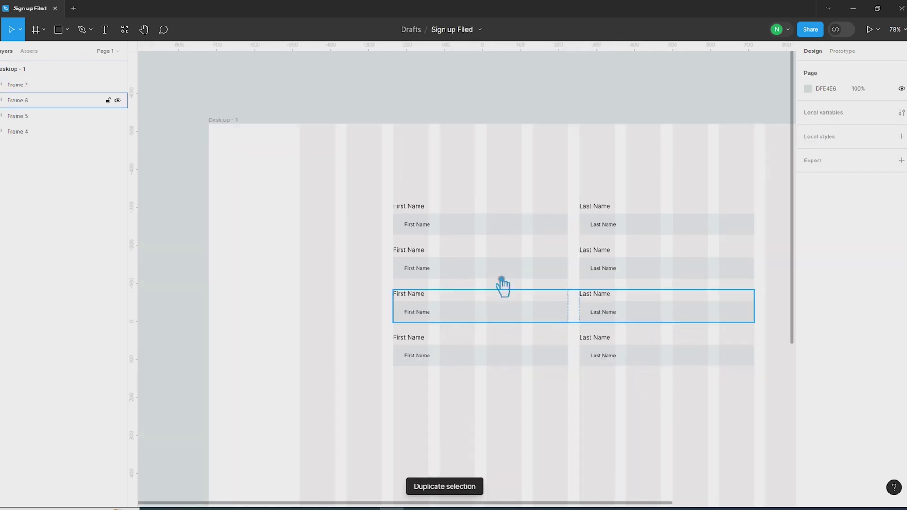
Retype the second row's fields as Company Name and Business Email.
left_click(419, 252, "ctrl")
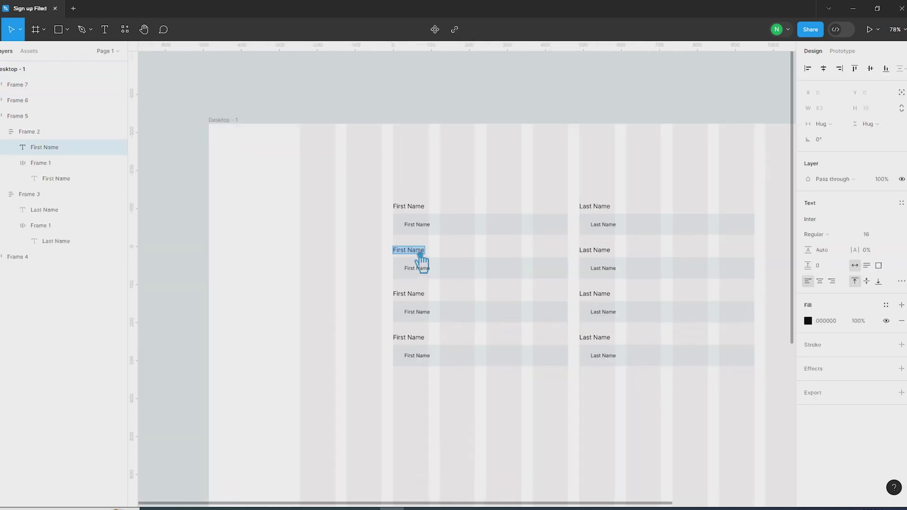
type("Company")
left_click(422, 270, "ctrl")
double_click(420, 271)
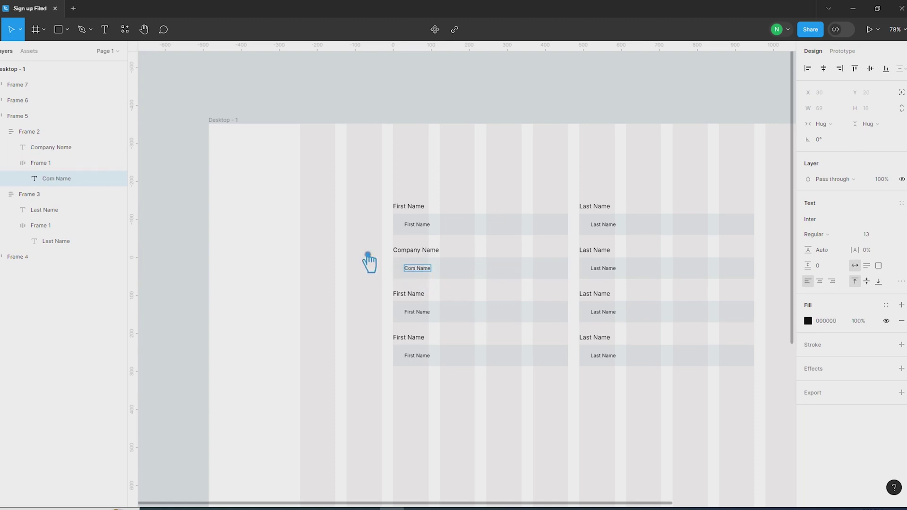
type("pany")
left_click(599, 252)
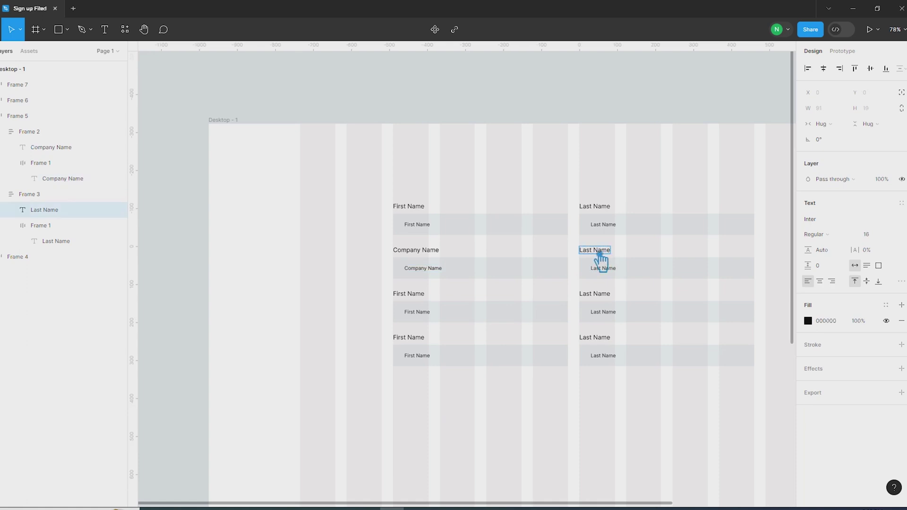
double_click(592, 251)
type("Business Email")
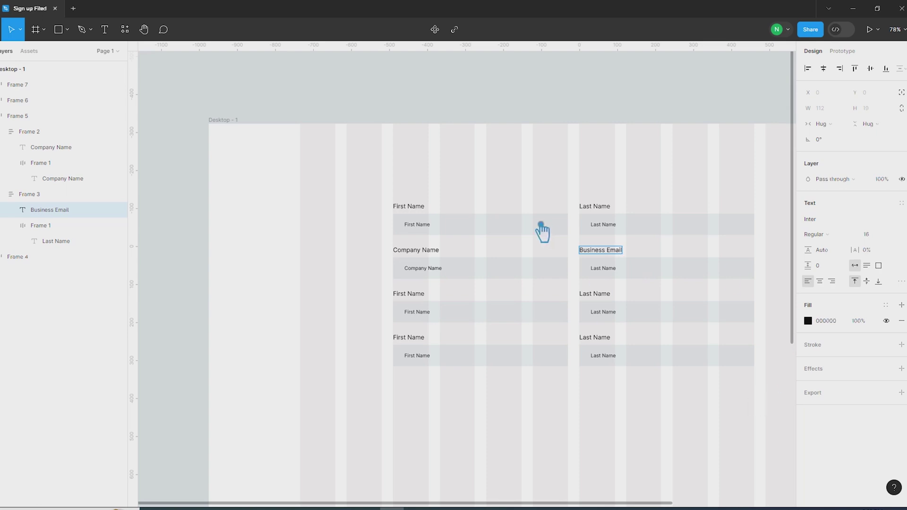
double_click(609, 271)
type("Business Email")
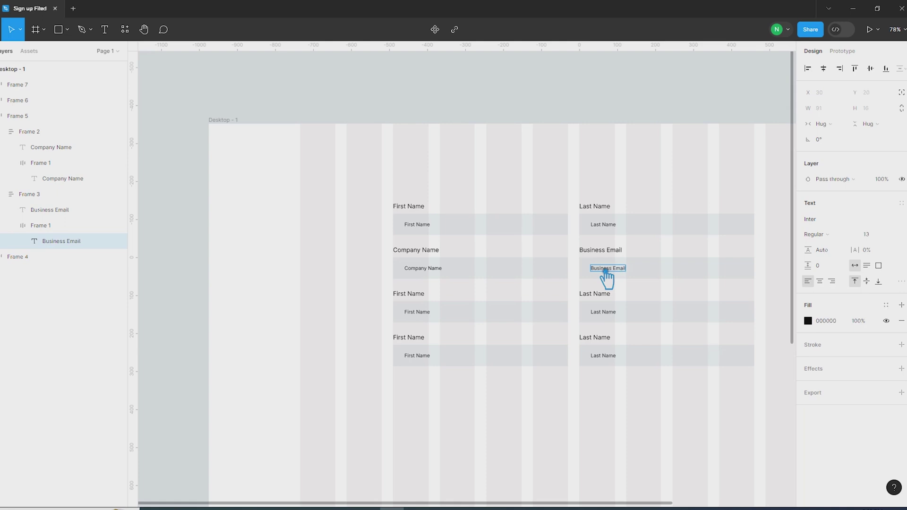
key("Escape")
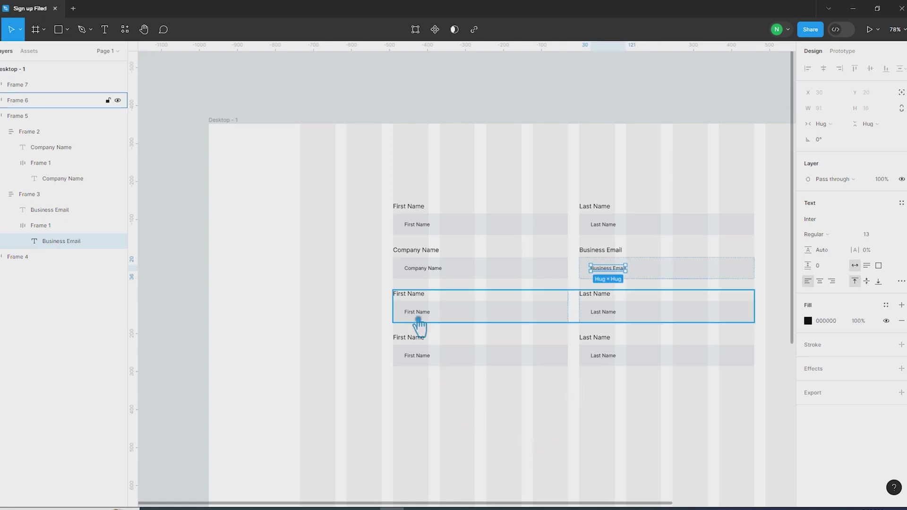
Rename the third row's left label and placeholder to Phone Number.
double_click(425, 313)
type("Phone Number")
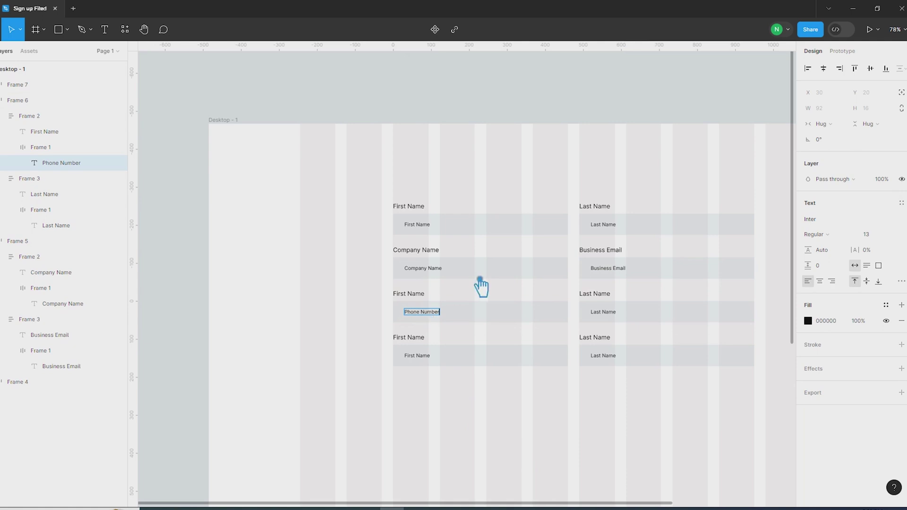
type("Number")
left_click(713, 399)
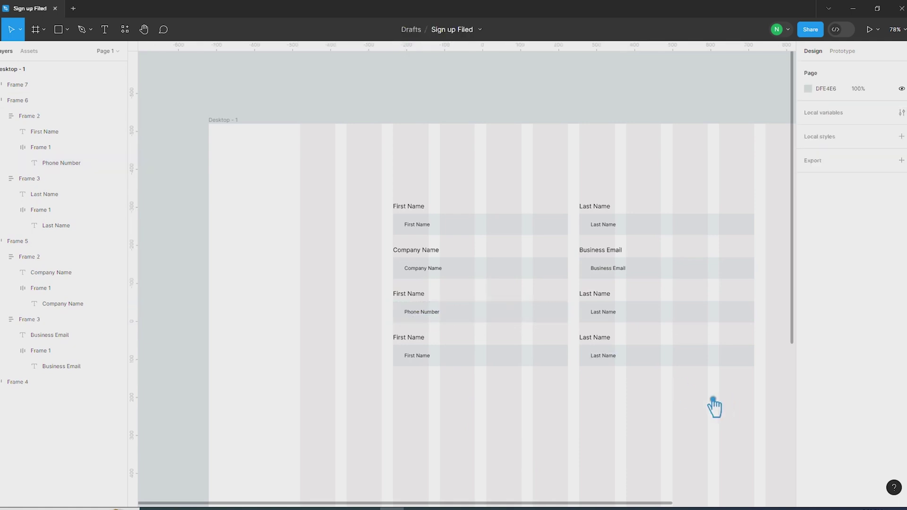
left_click(410, 298)
type("Phone Number")
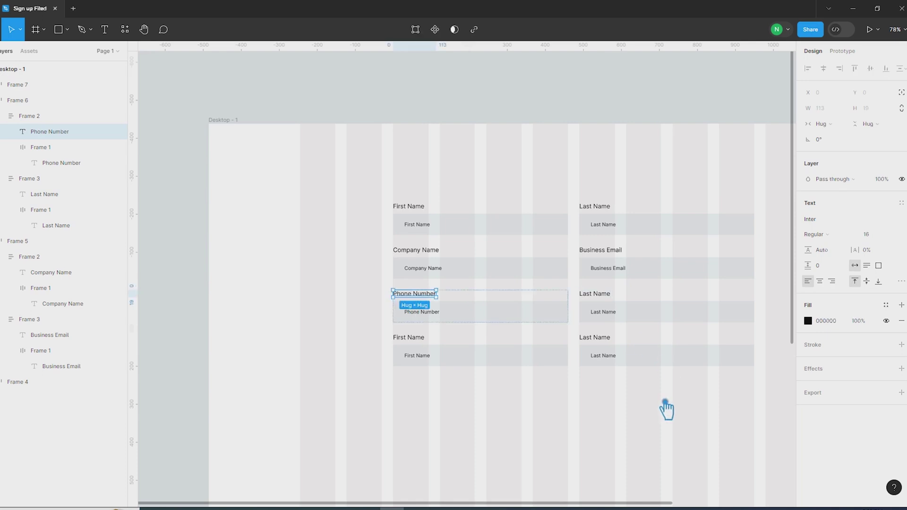
left_click(666, 408)
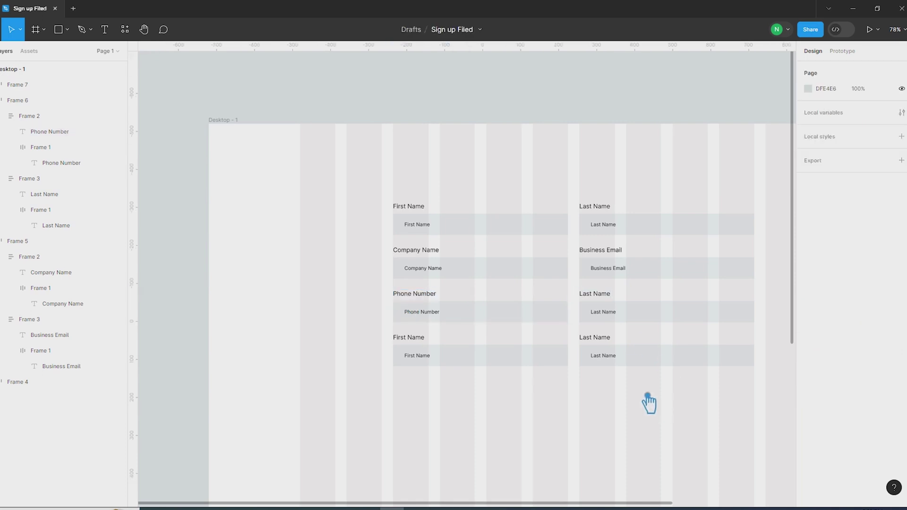
left_click_drag(674, 417, 613, 401)
Hide the layout grid and rename the third row's right field to Password.
key("ctrl+shift+4")
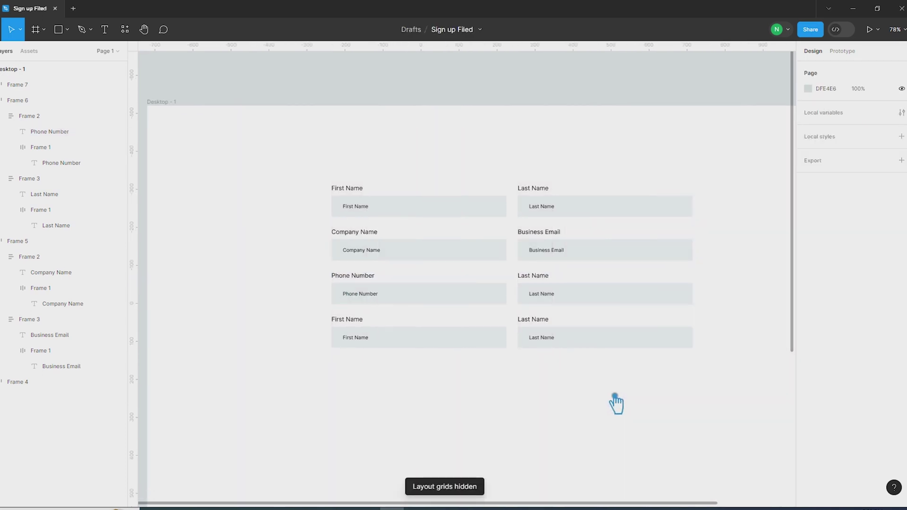
double_click(363, 295)
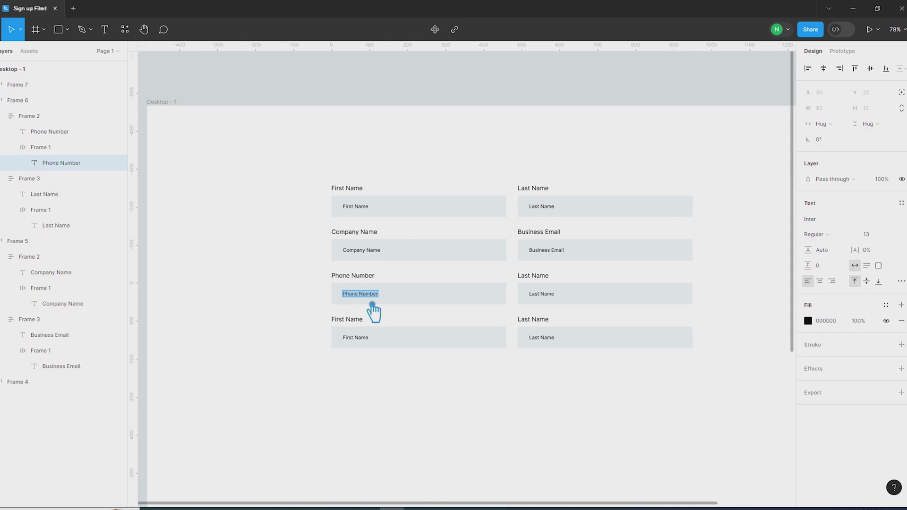
key("Escape")
left_click(443, 399)
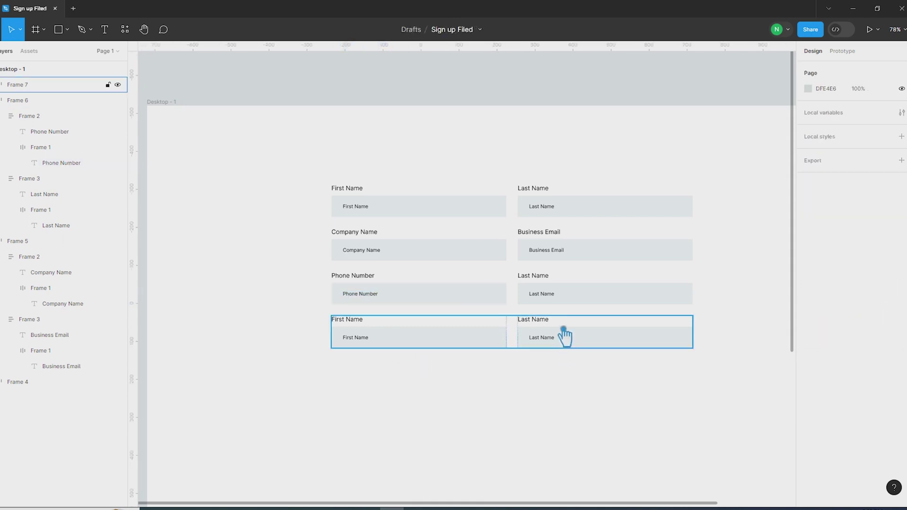
double_click(536, 297)
double_click(543, 277)
type("Password")
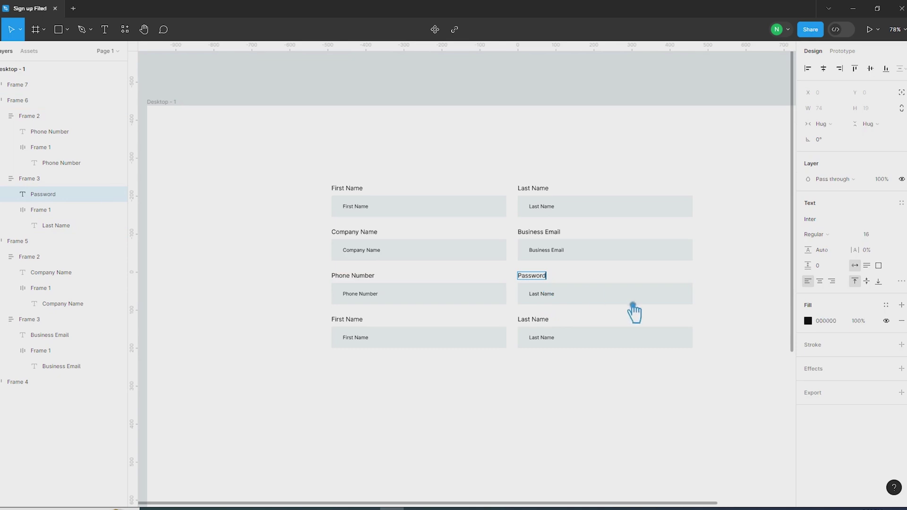
double_click(543, 294)
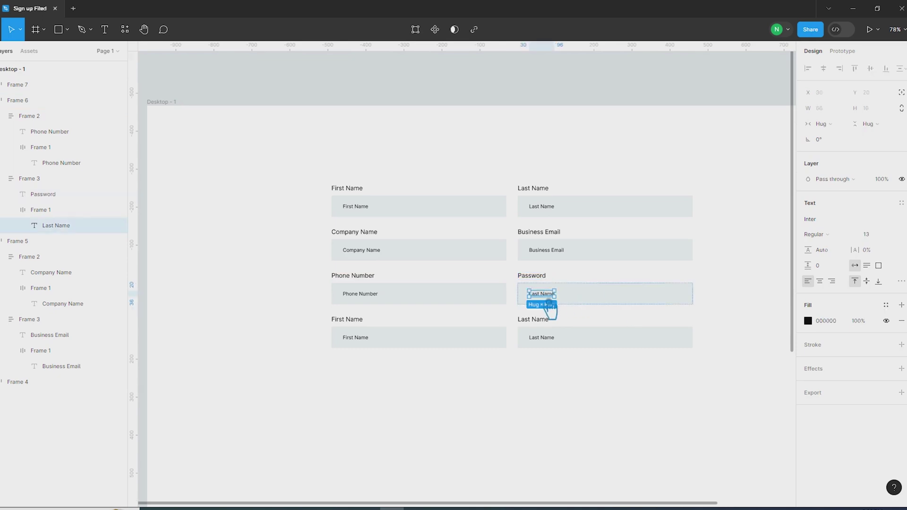
double_click(540, 295)
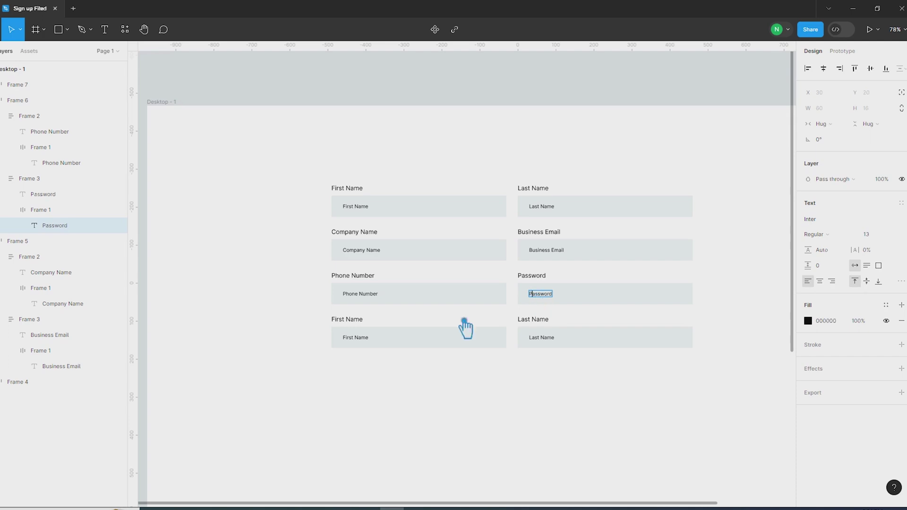
Relabel the fourth row's left label and placeholder as Confirm Password.
left_click(347, 322)
type("Confirm Password")
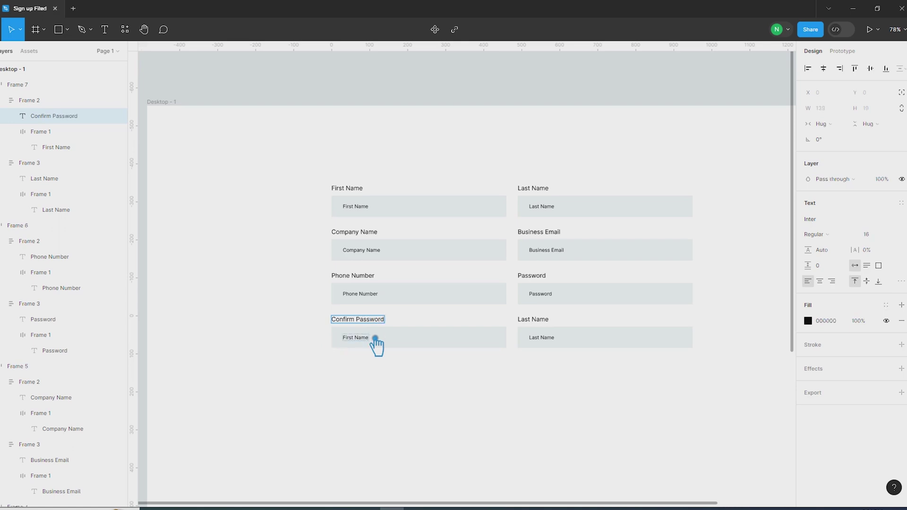
left_click(372, 339)
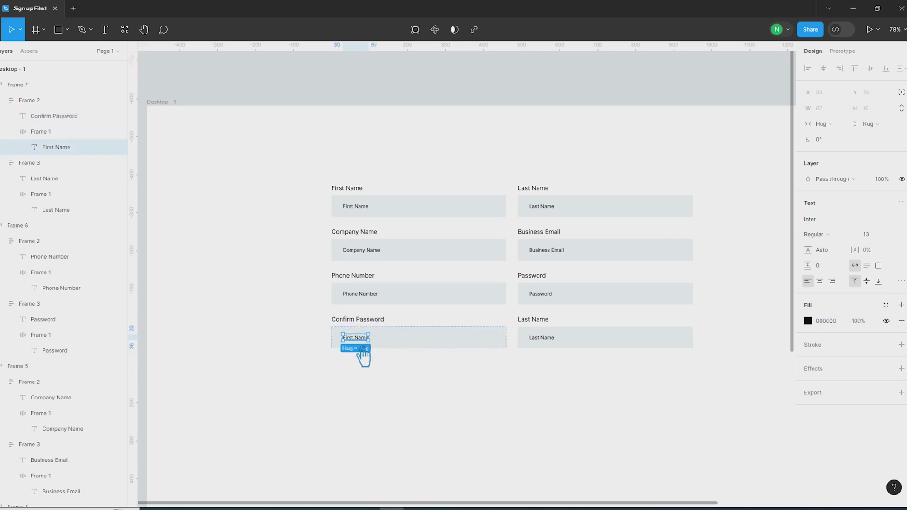
left_click(547, 295)
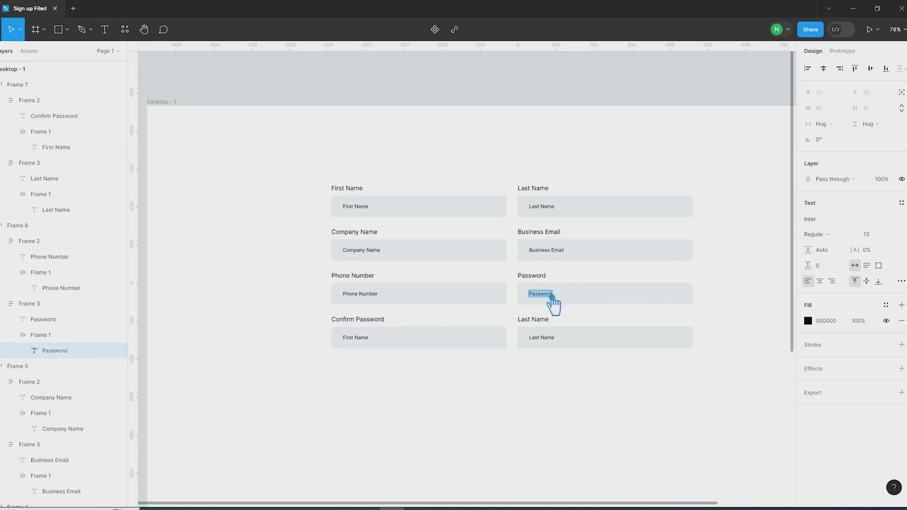
left_click(360, 338)
double_click(363, 339)
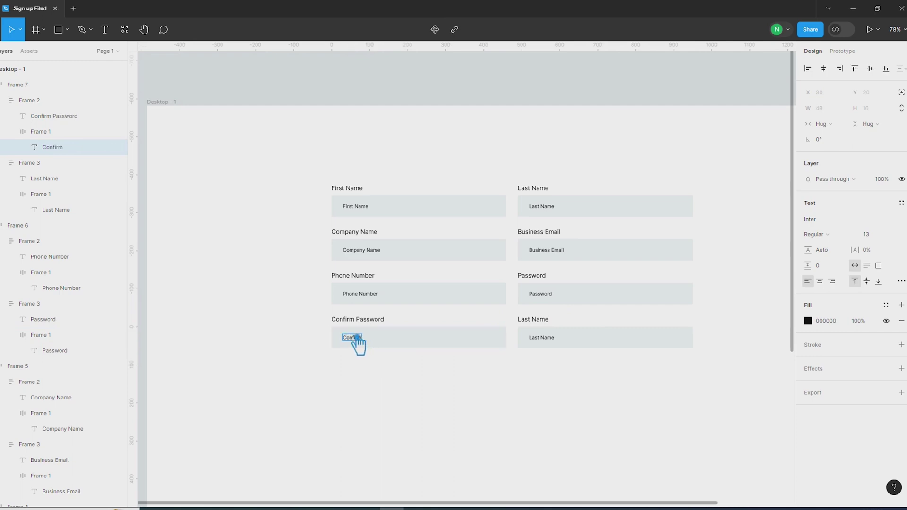
left_click(482, 407)
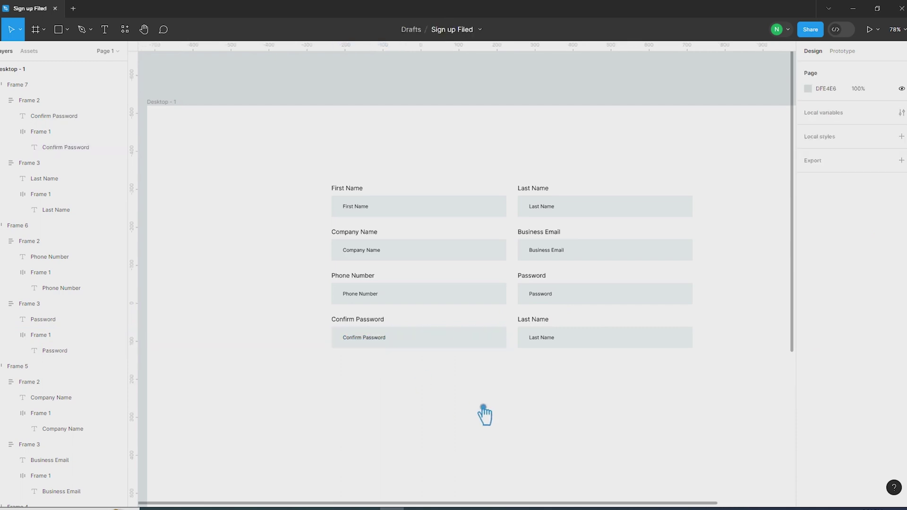
Delete the extra Last Name field from the fourth row.
double_click(555, 343)
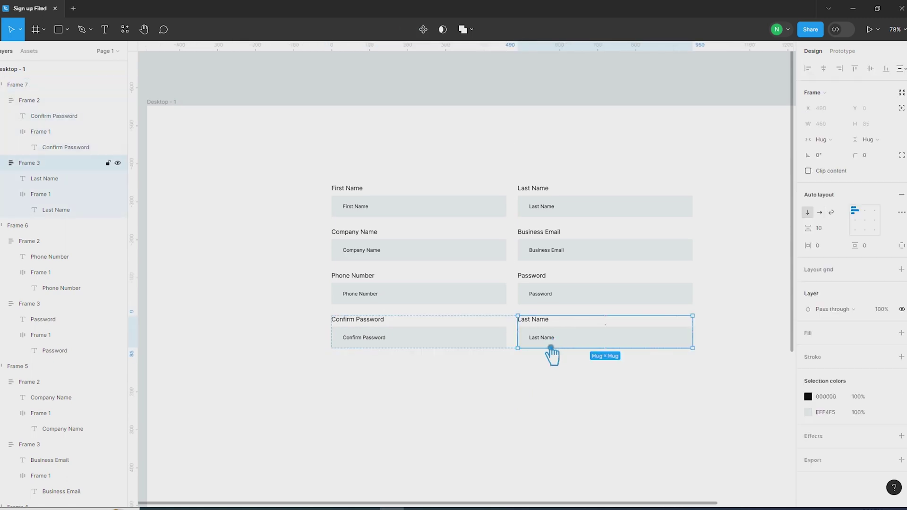
left_click(557, 334)
key("Delete")
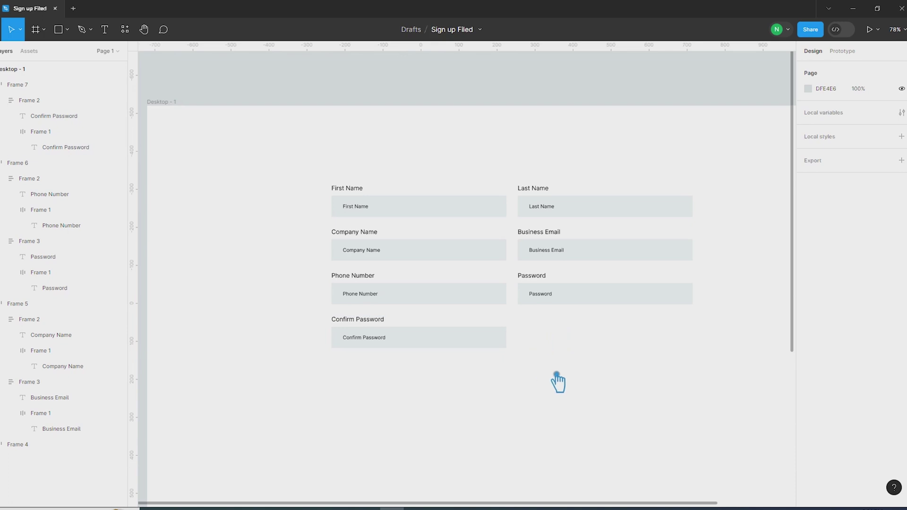
Add a 'Sign up Filed' title text above the form.
left_click(531, 208)
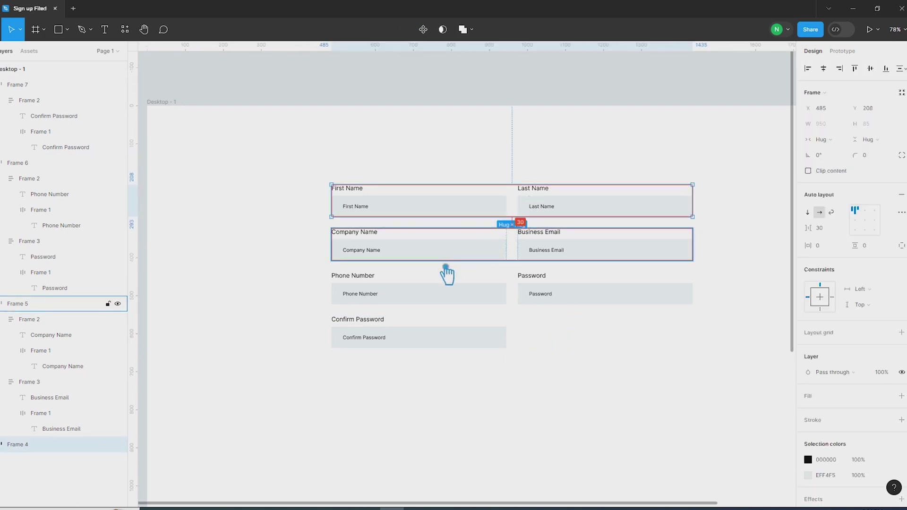
left_click(642, 399)
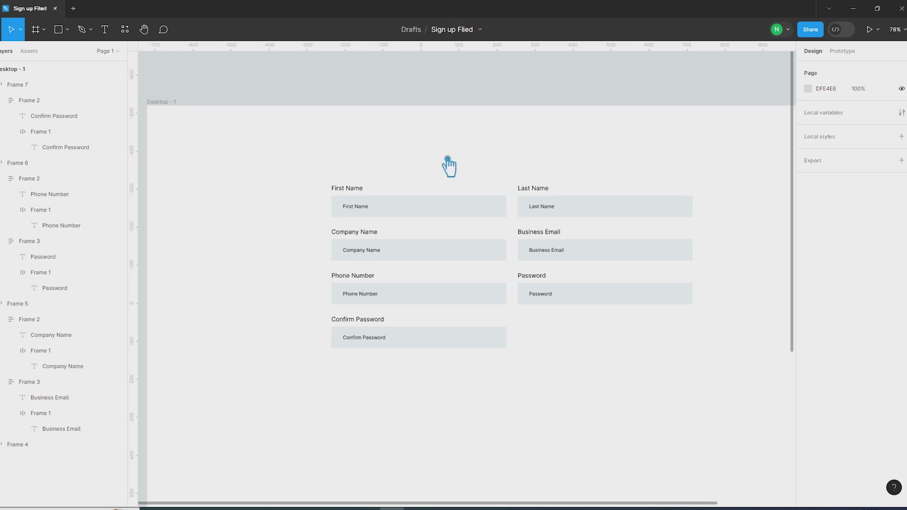
left_click(106, 34)
left_click(415, 151)
type("Sign up Filed")
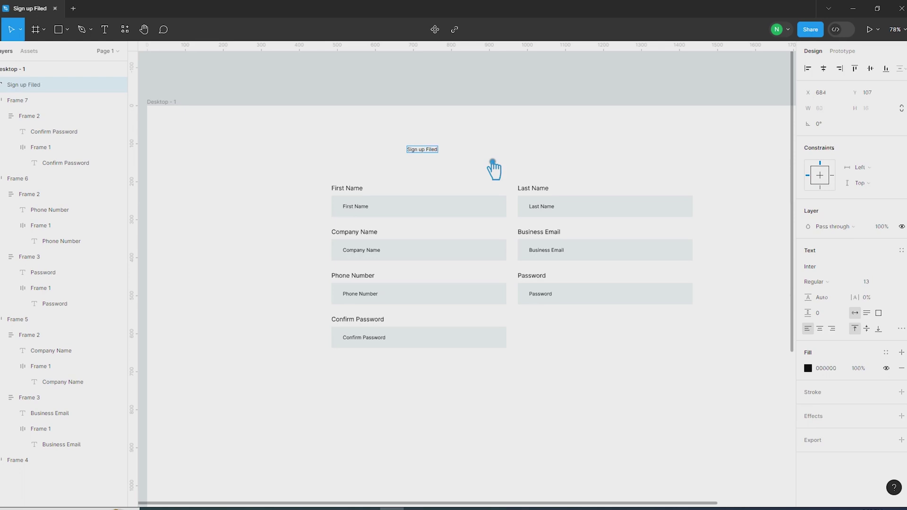
left_click(493, 163)
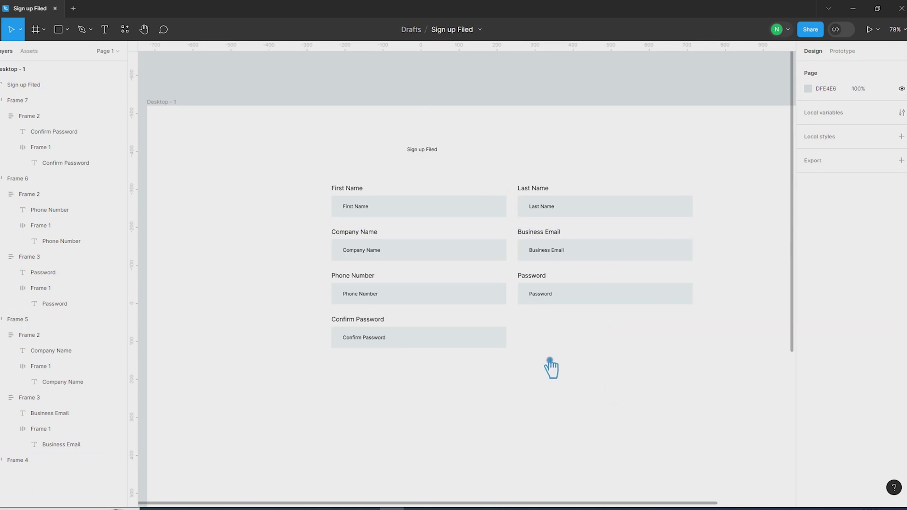
Make the title 32 pt Semi Bold and centre it horizontally in the frame.
key("shift+0")
left_click(308, 118)
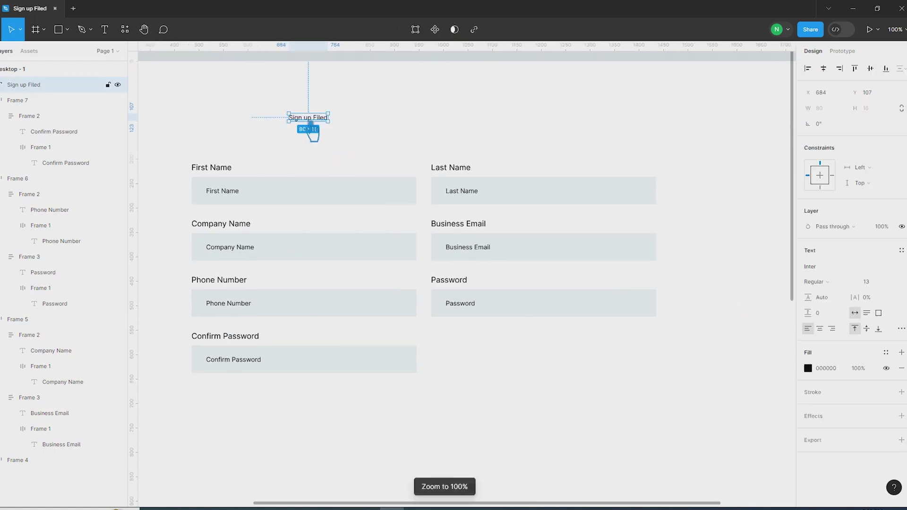
left_click(823, 68)
left_click(894, 282)
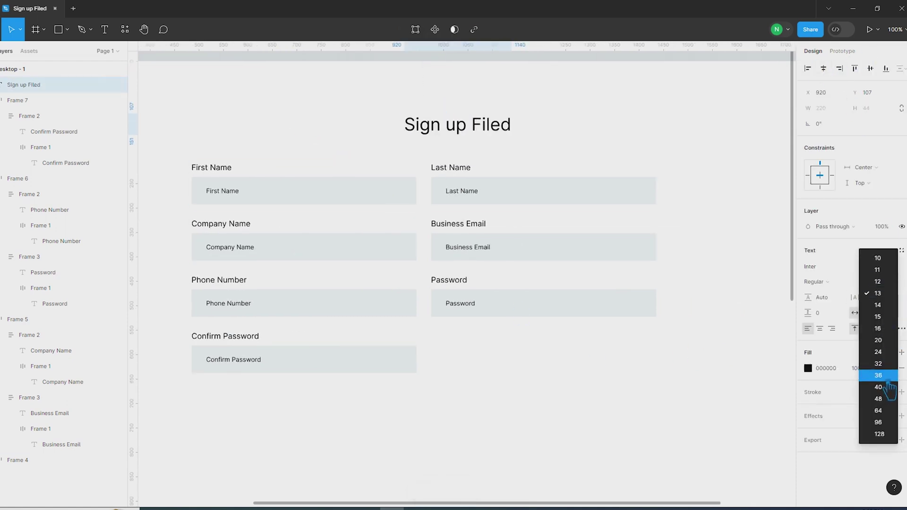
left_click(877, 363)
left_click(704, 100)
left_click(451, 123)
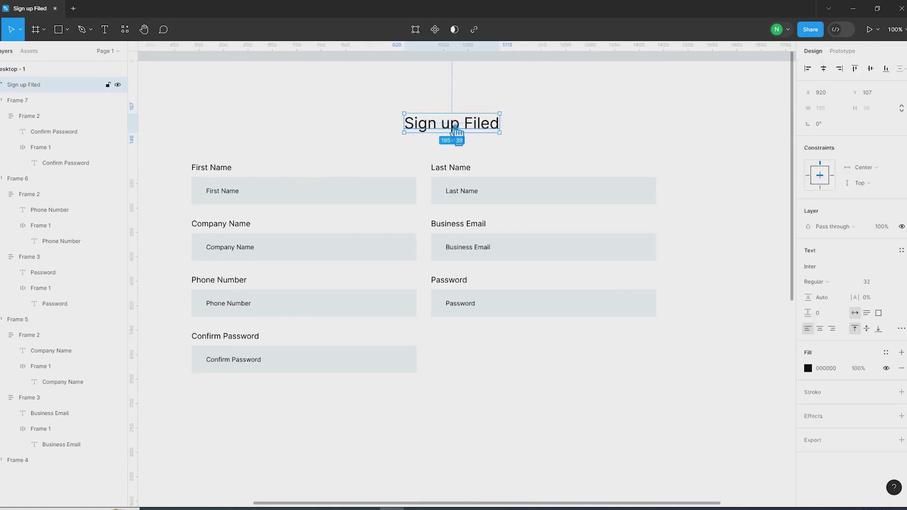
left_click(850, 282)
left_click(829, 304)
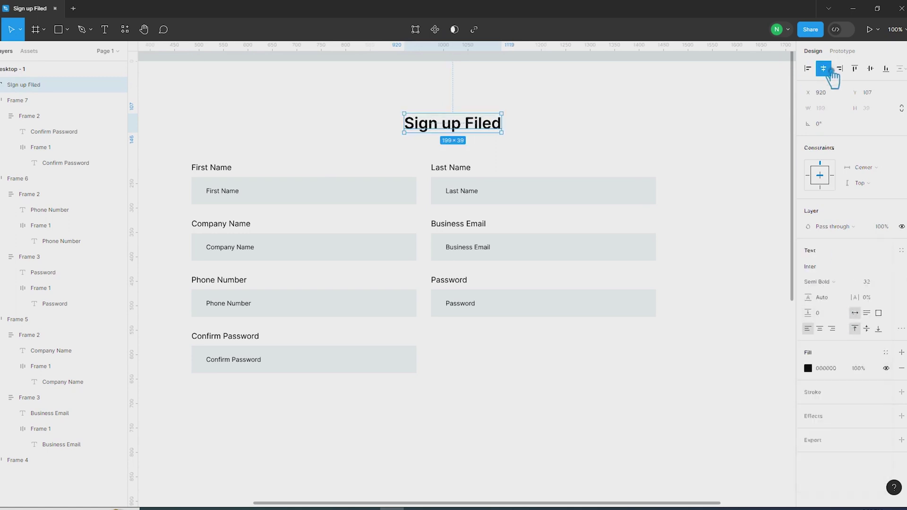
left_click(823, 69)
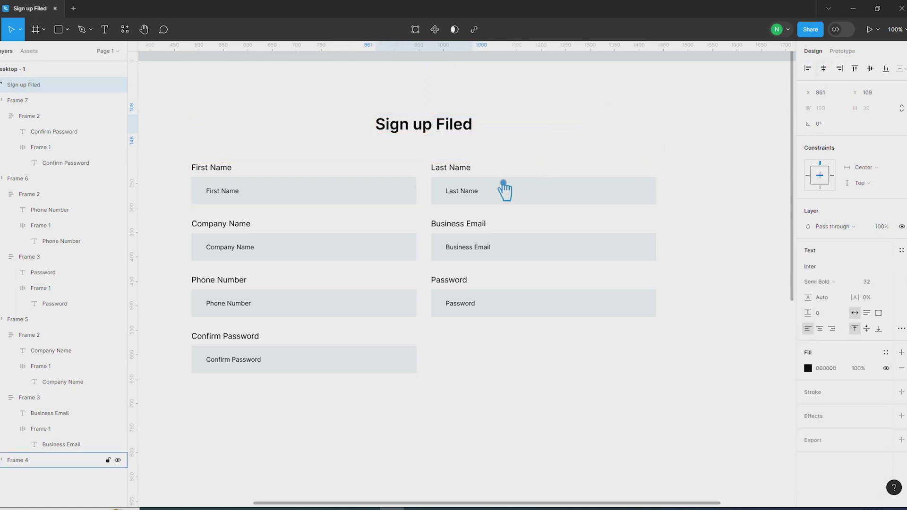
Recolour all the field boxes a lighter grey.
left_click(496, 398)
left_click_drag(587, 401, 273, 189)
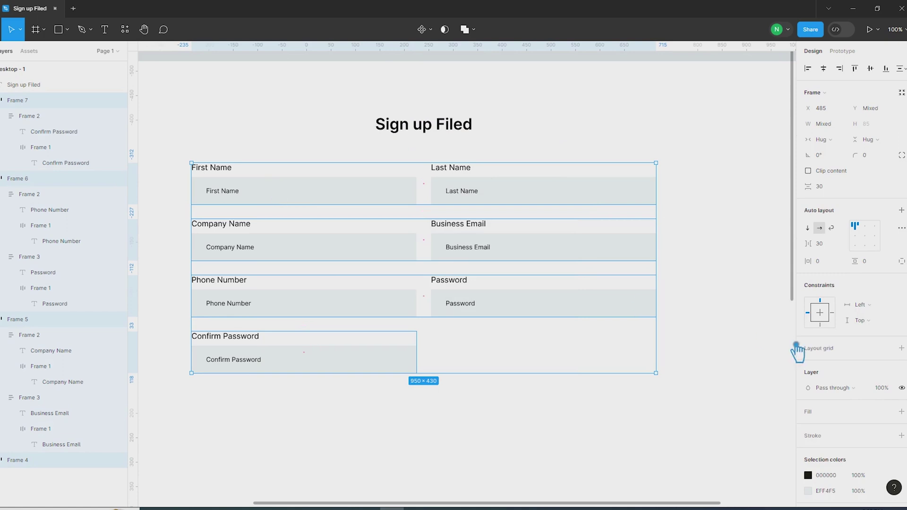
scroll(831, 378, "down", 2)
left_click(808, 422)
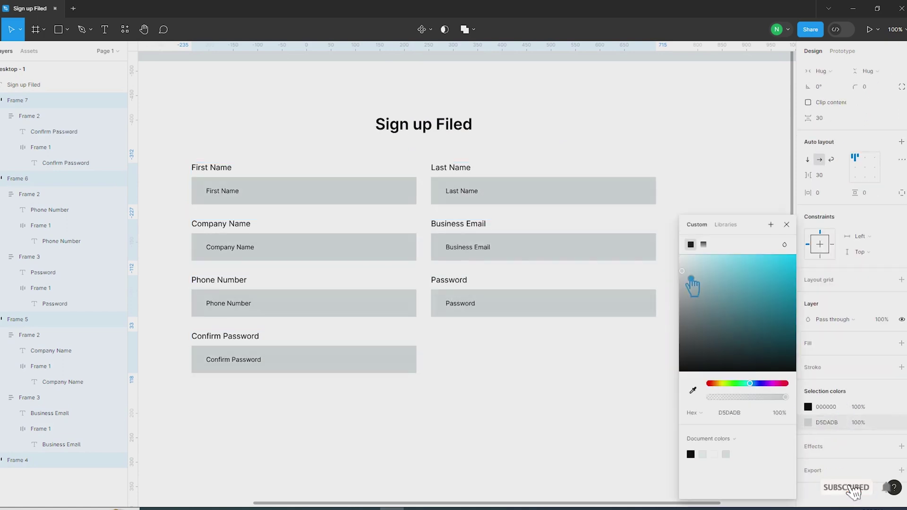
left_click(561, 414)
scroll(561, 415, "down", 3)
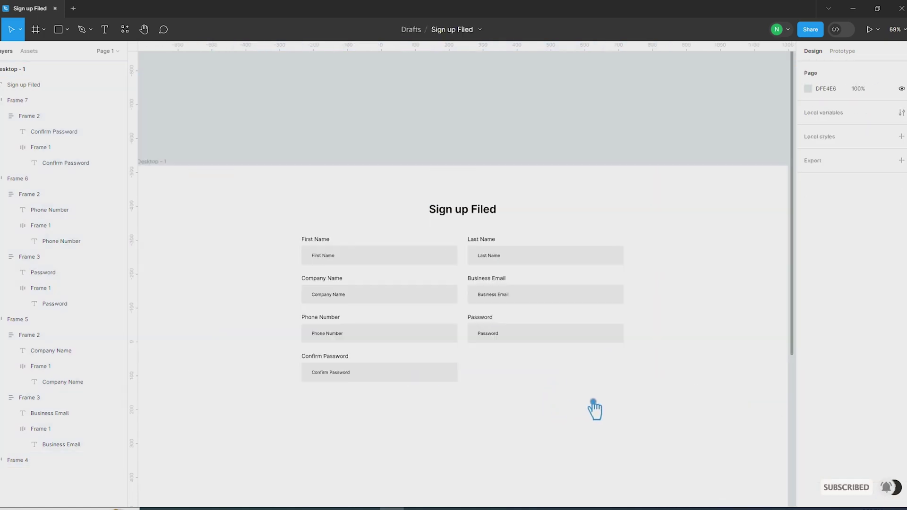
scroll(595, 407, "down", 2)
left_click(339, 281)
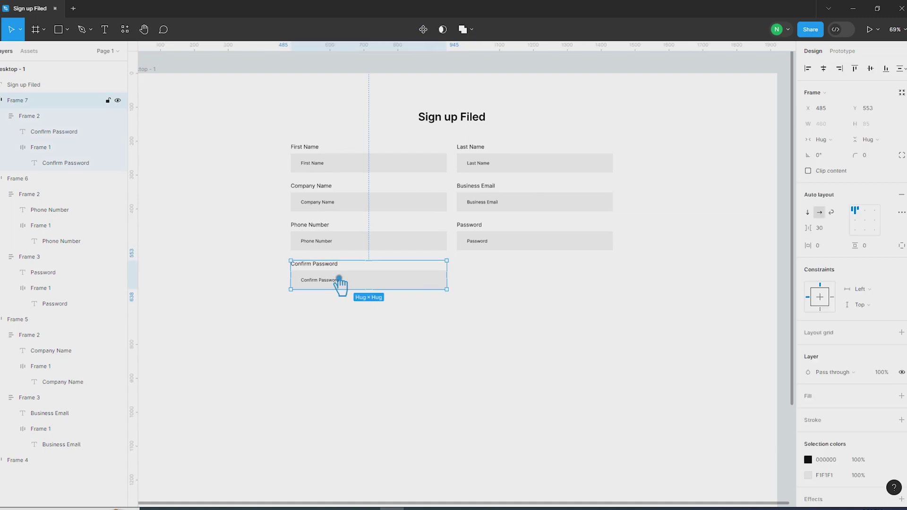
Increase the vertical spacing between the four field rows.
left_click_drag(577, 325, 281, 142)
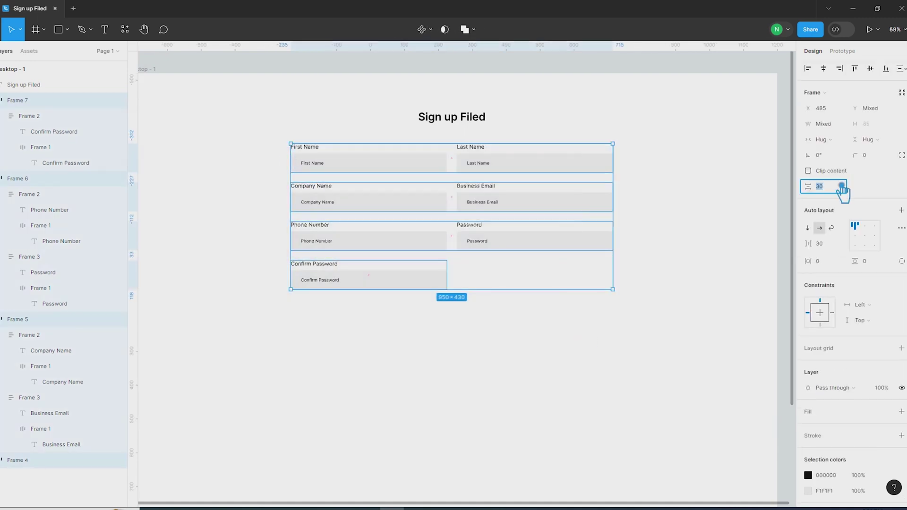
type("0")
key("Return")
left_click(463, 384)
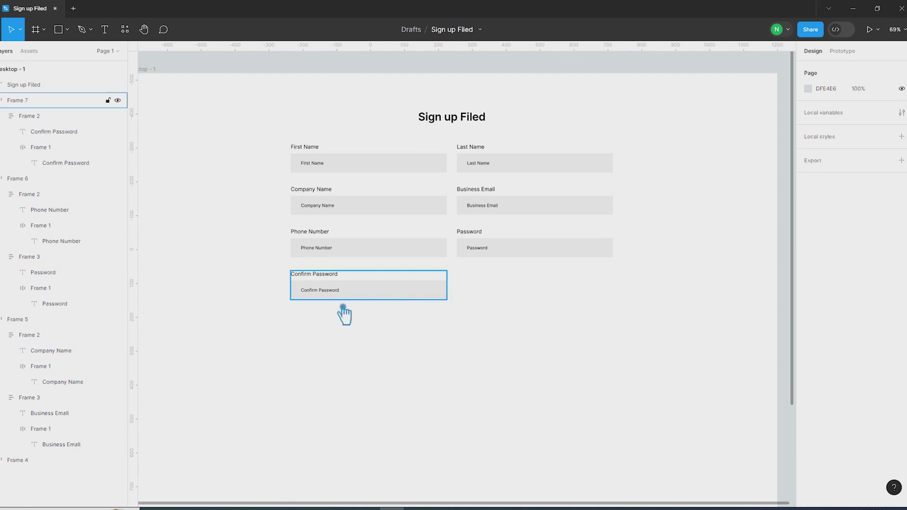
scroll(345, 308, "up", 3, "ctrl")
Duplicate the Confirm Password row into the right column, drop its label, and bottom-align it.
left_click(407, 303)
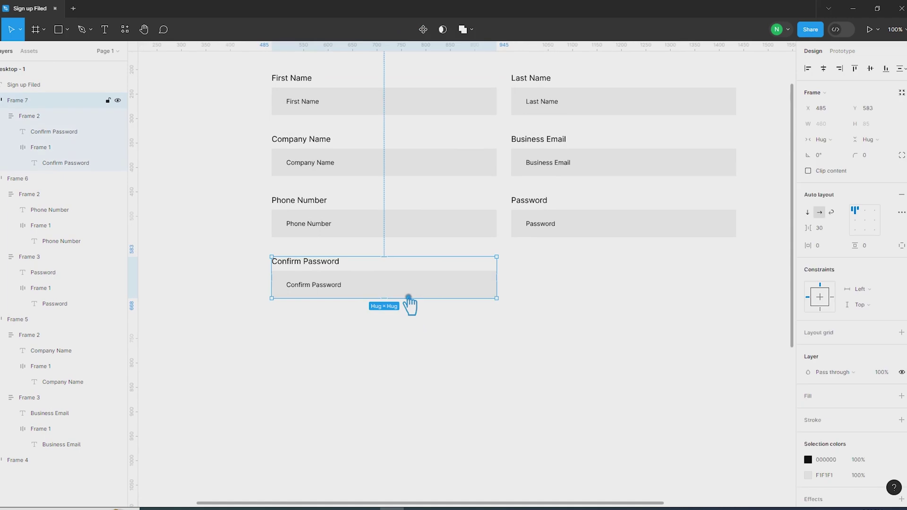
left_click_drag(407, 303, 647, 293, "alt")
double_click(557, 264)
key("Delete")
left_click(421, 297, "shift")
left_click(885, 69)
Change the copied box's text to 'Sign up'.
double_click(569, 292)
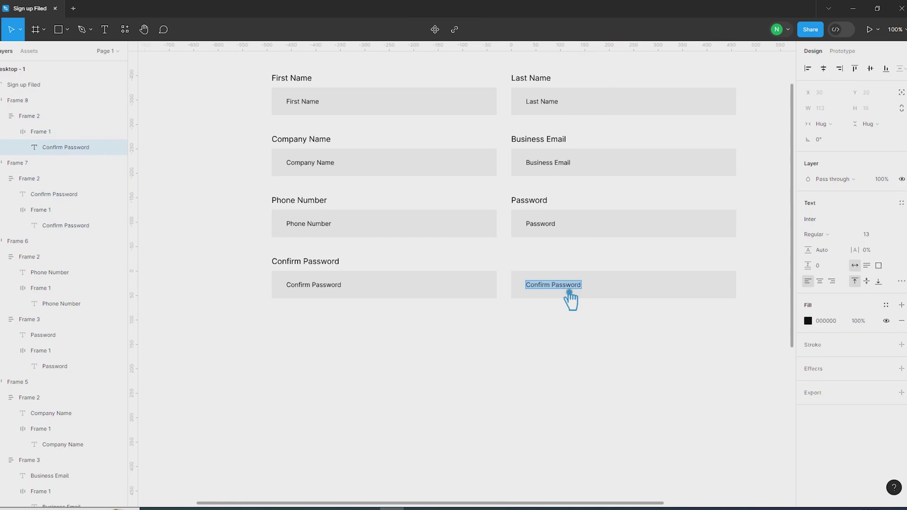
type("Sign up")
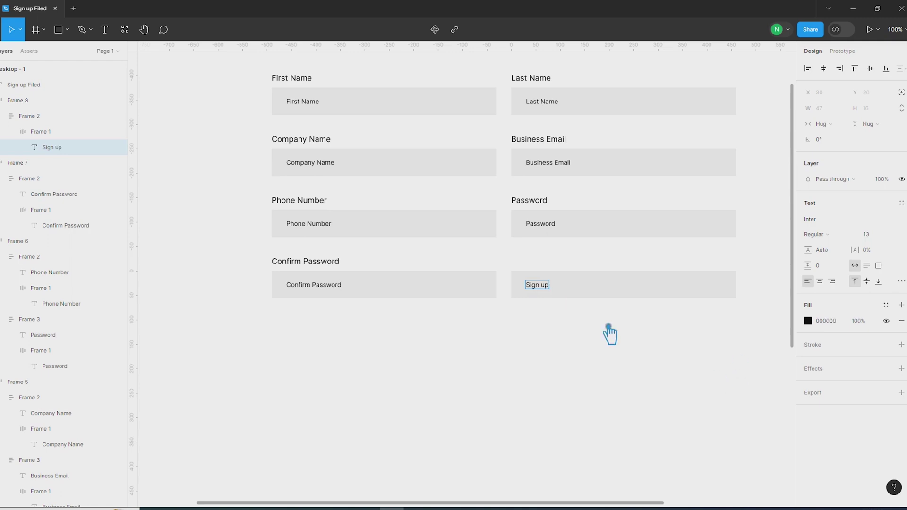
left_click(587, 290)
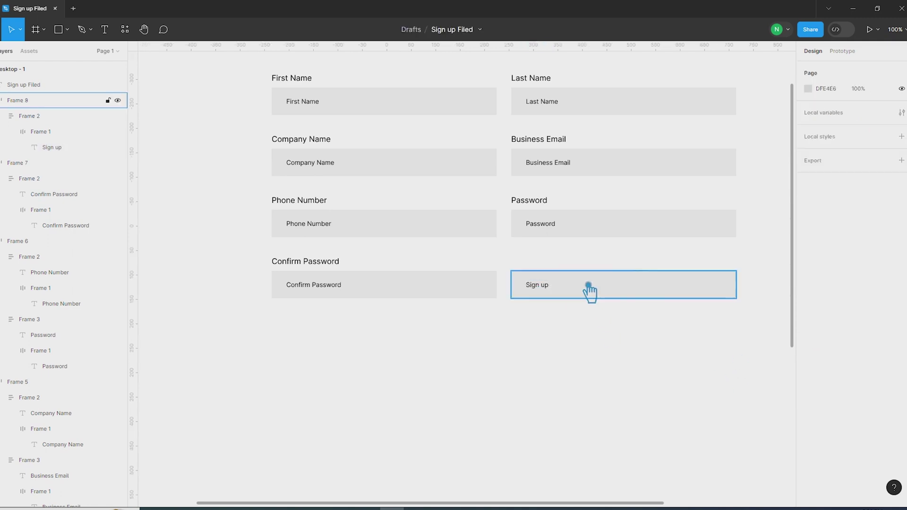
Ungroup the wrapper frames around the Sign up box.
double_click(534, 287)
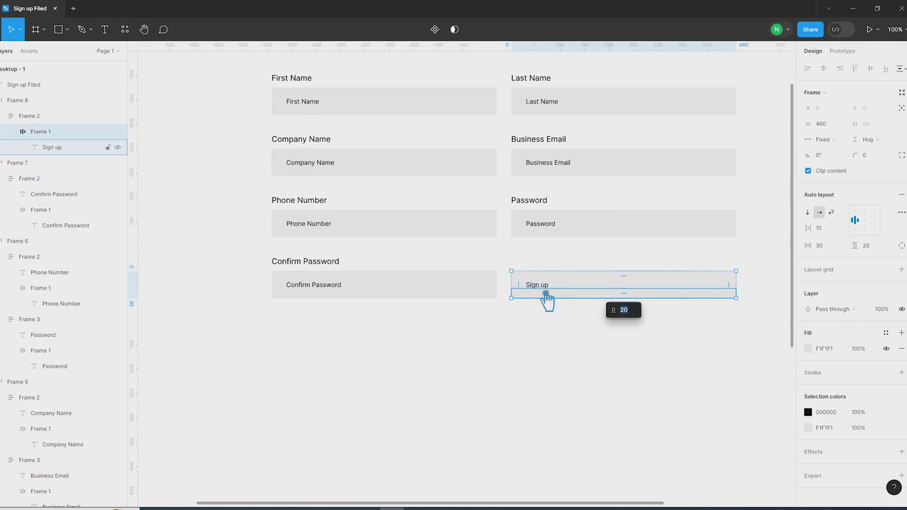
left_click(661, 293)
right_click(585, 295)
left_click(622, 327)
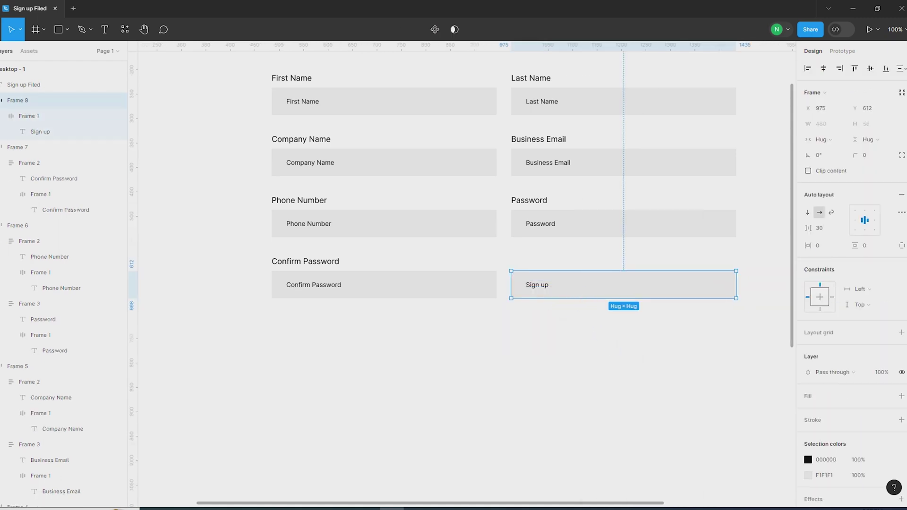
double_click(542, 291)
key("Escape")
right_click(591, 291)
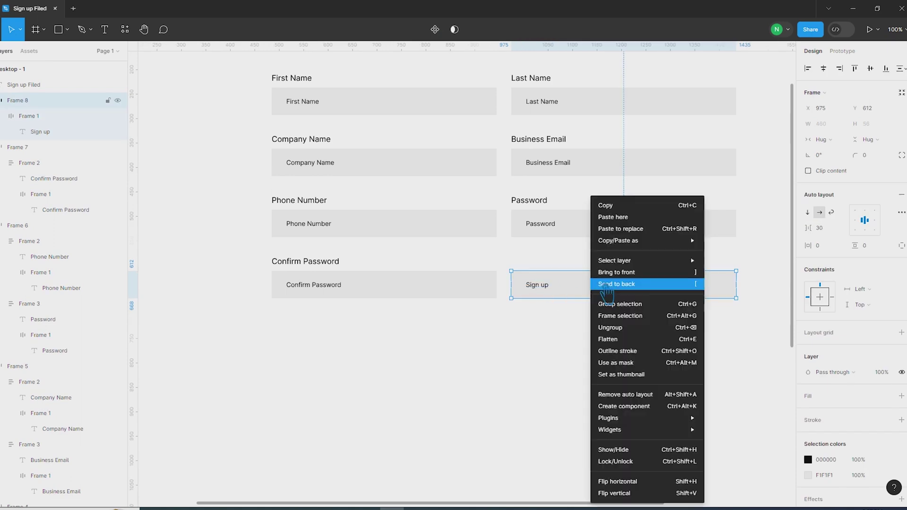
left_click(609, 327)
Centre the Sign up label and make it size 20 Semi Bold.
left_click(872, 227)
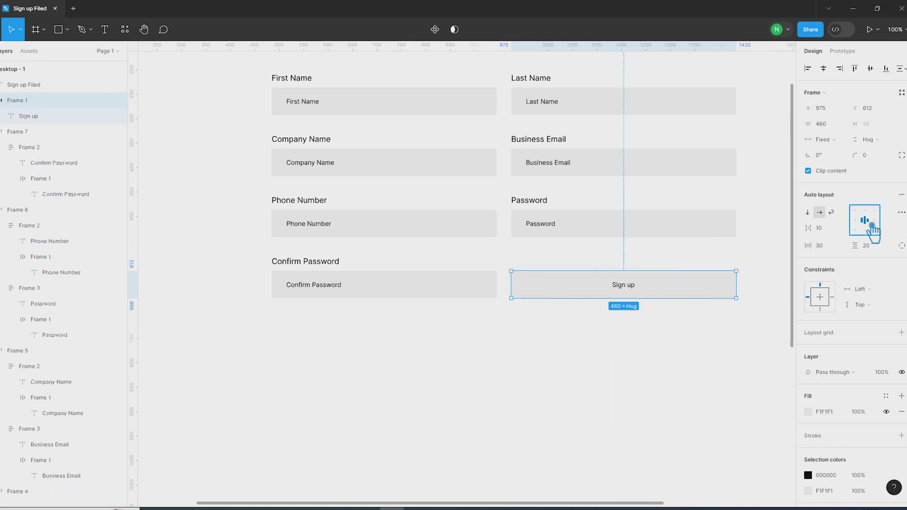
left_click(601, 366)
double_click(628, 286)
scroll(586, 234, "up", 5)
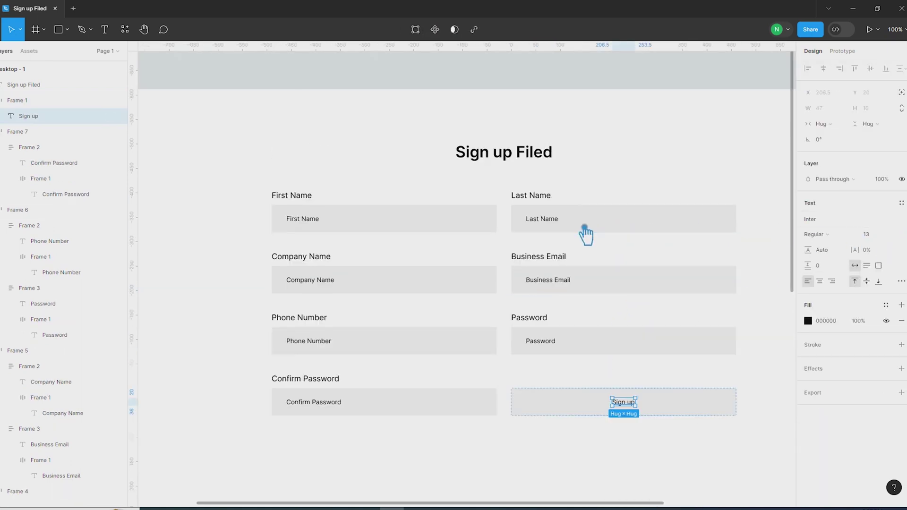
scroll(585, 233, "down", 2)
left_click(878, 235)
type("18")
key("Return")
key("Up")
key("Up")
left_click(827, 235)
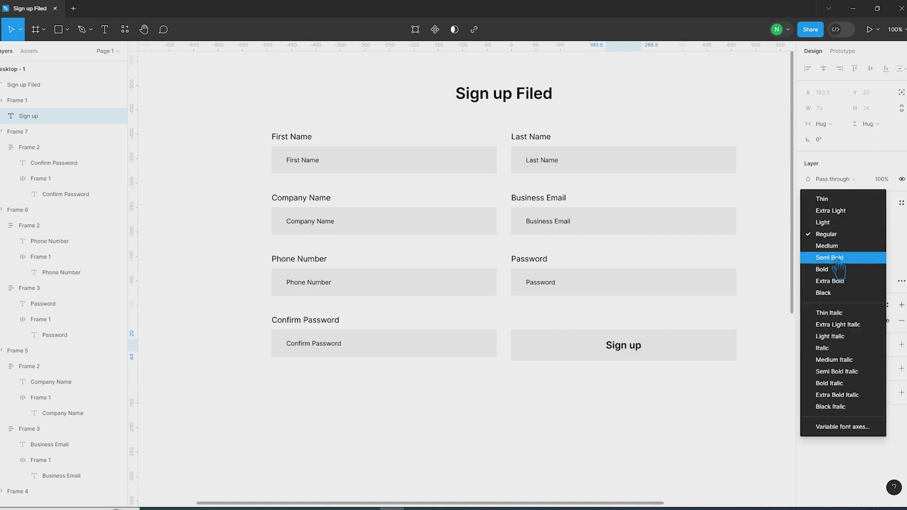
Fill the button blue 5272C6 and make its label white FFFFFF.
left_click(756, 383)
left_click_drag(735, 334, 748, 281)
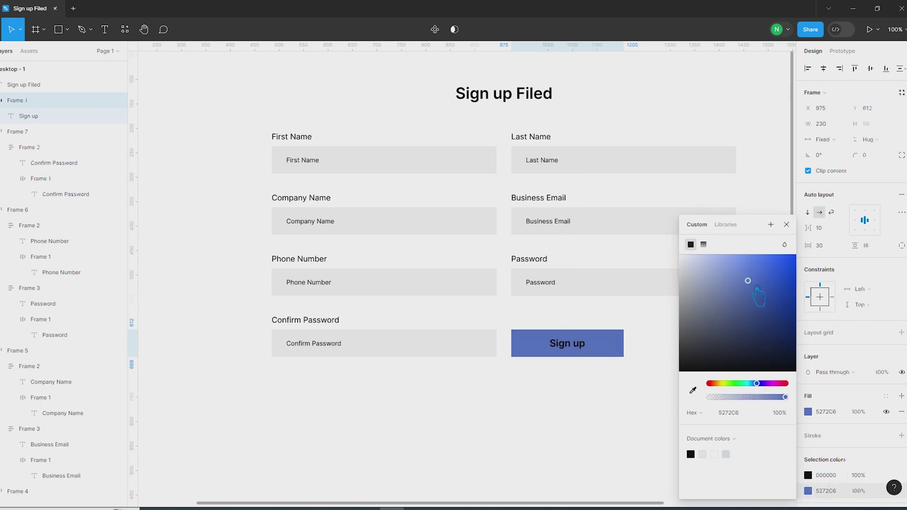
left_click(546, 391)
double_click(572, 349)
left_click(821, 321)
type("FFFFFF")
left_click(572, 437)
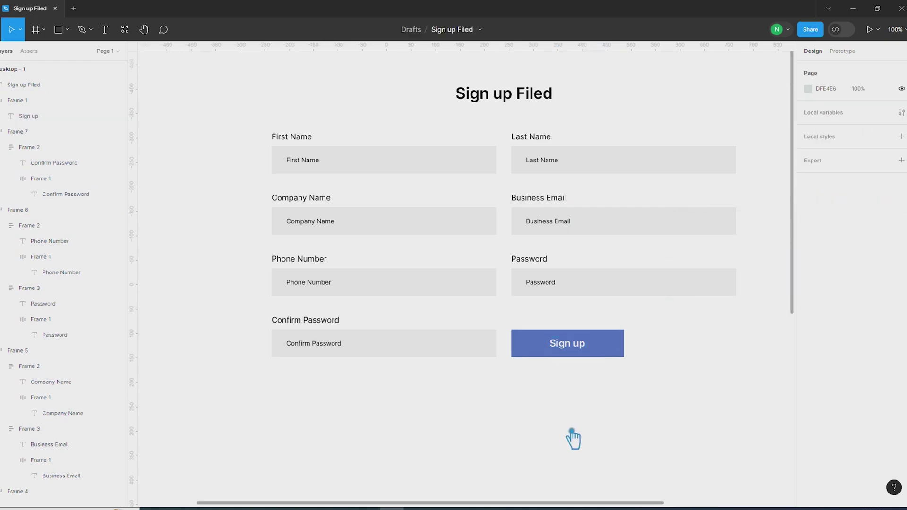
Give all seven input field boxes a light F6F6F9 fill.
left_click(431, 359)
left_click(411, 283, "shift")
left_click(424, 210, "shift")
left_click(402, 160, "shift")
left_click(680, 162, "shift")
left_click(671, 222, "shift")
left_click(660, 288, "shift")
left_click(843, 349)
key("Return")
left_click(807, 348)
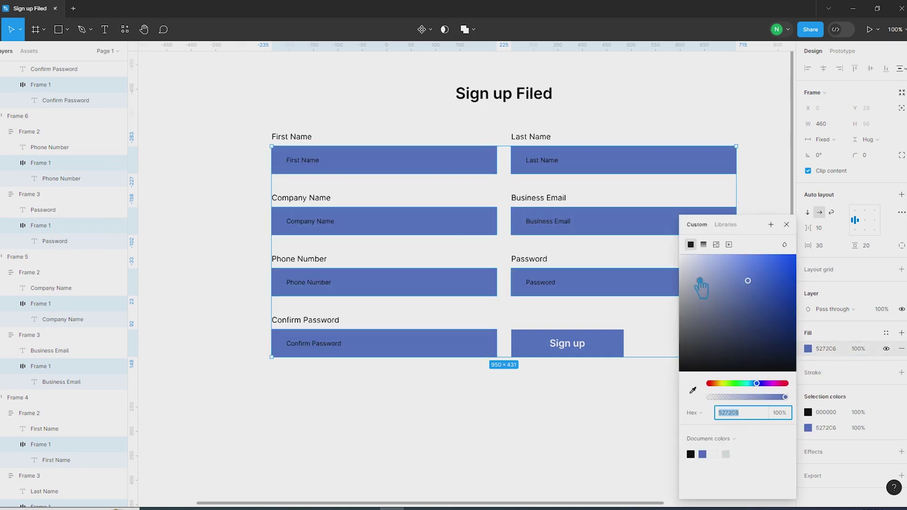
left_click(695, 261)
left_click_drag(693, 265, 689, 264)
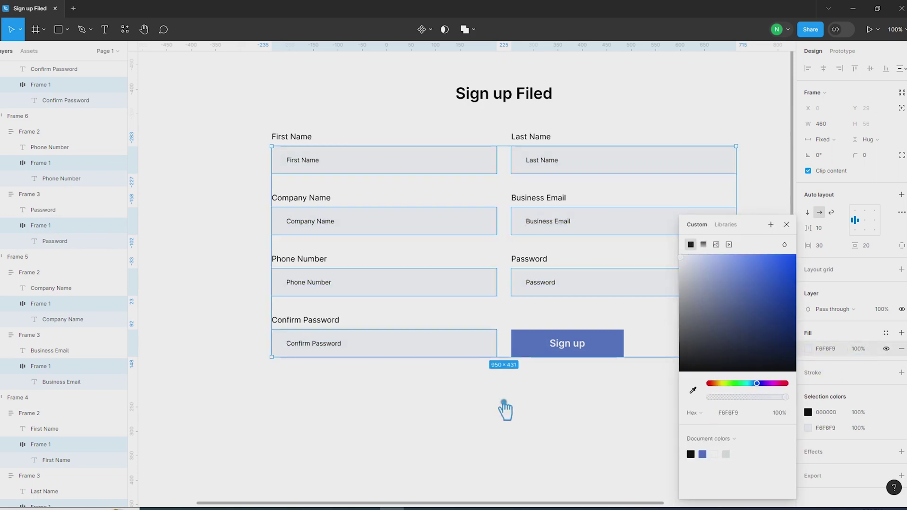
left_click(528, 392)
Colour the 'Sign up Filed' title with the button's blue using the eyedropper.
left_click(534, 99)
key("i")
left_click(614, 344)
left_click(657, 299)
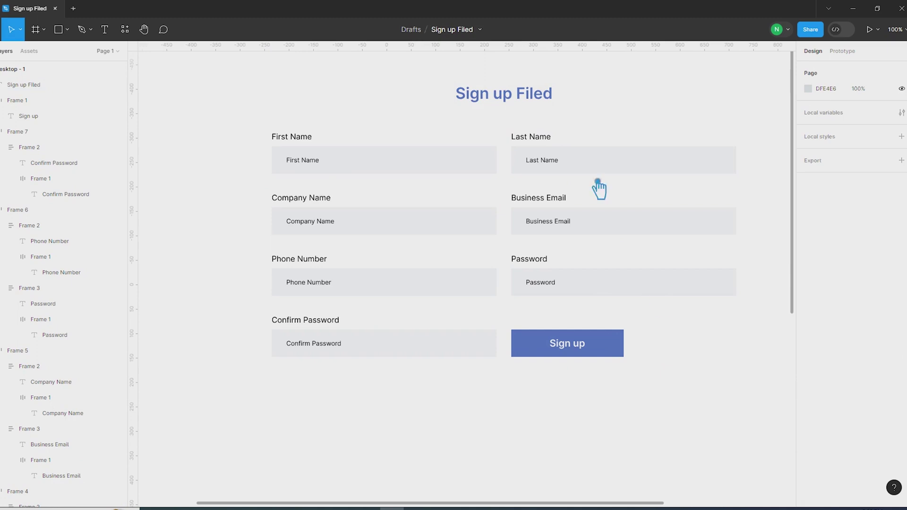
Launch the Content Reel plugin from the form frame's context menu.
scroll(657, 414, "right", 1)
scroll(657, 414, "up", 1)
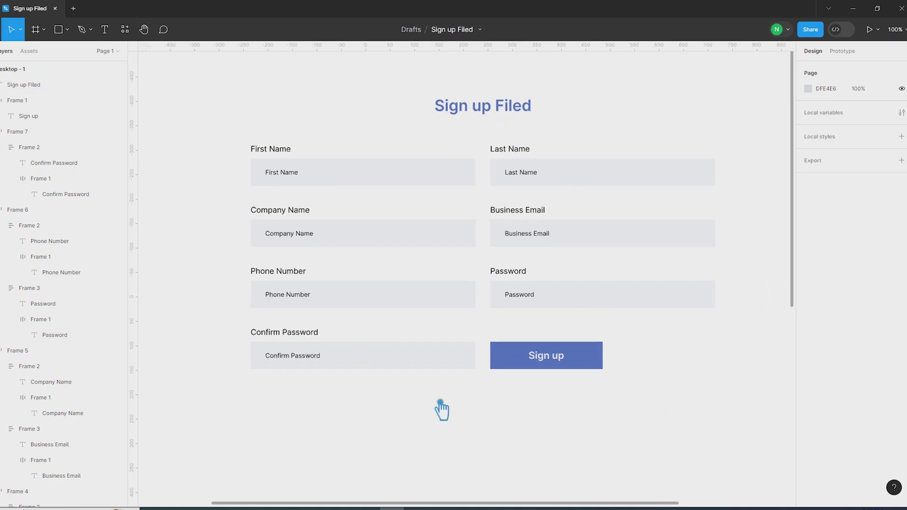
right_click(425, 404)
left_click(588, 297)
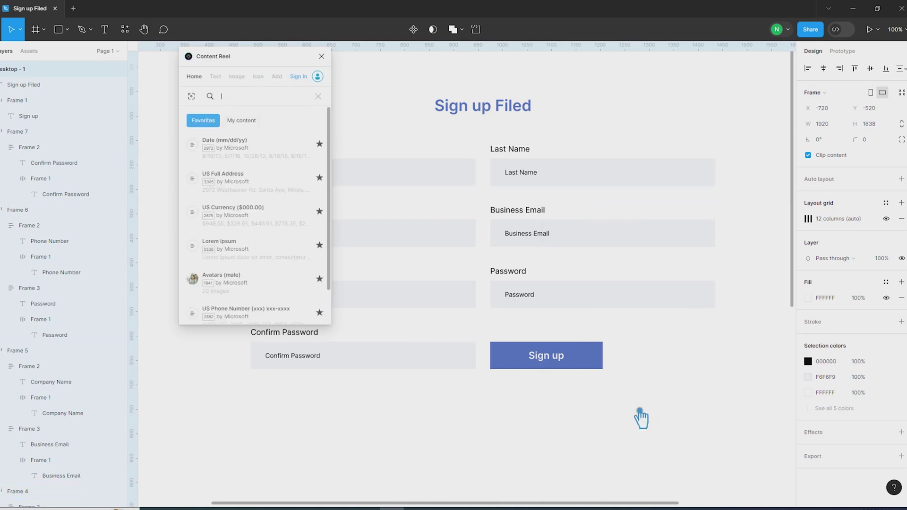
Fill First Name and Last Name with sample names from Content Reel's Text content.
left_click(617, 427)
scroll(617, 428, "left", 5)
scroll(616, 427, "up", 1)
left_click(218, 80)
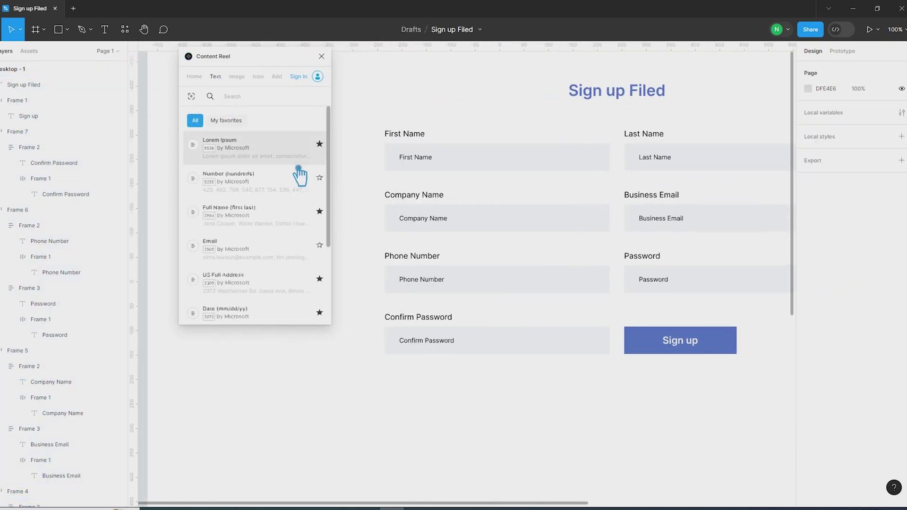
type("name")
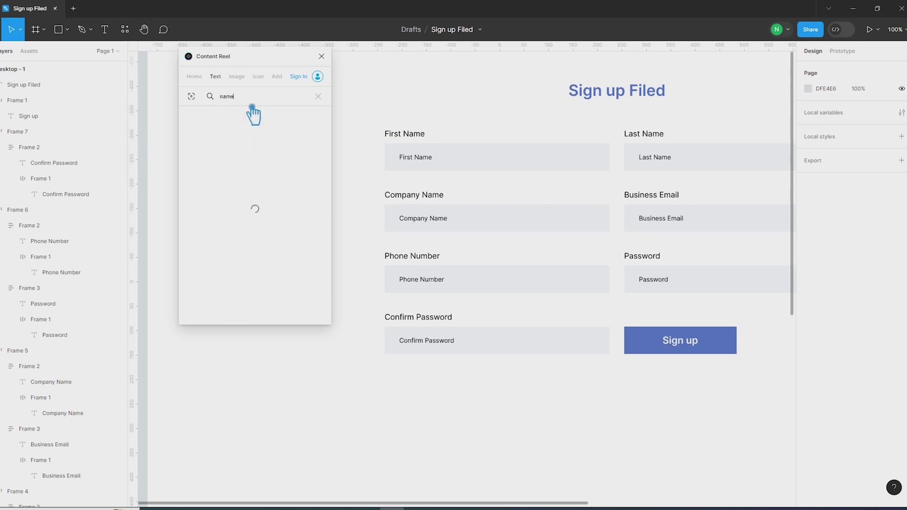
left_click(392, 158)
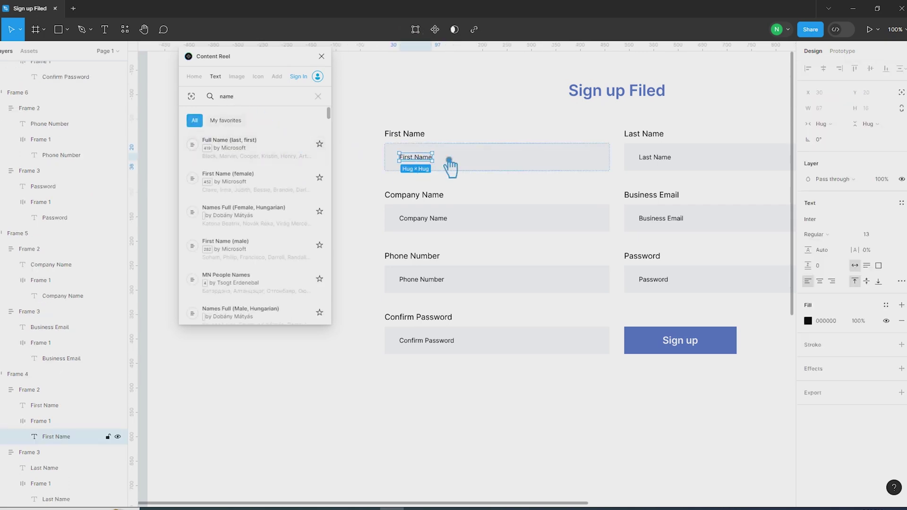
left_click(676, 157, "shift")
left_click(226, 150)
left_click(249, 182)
left_click(516, 376)
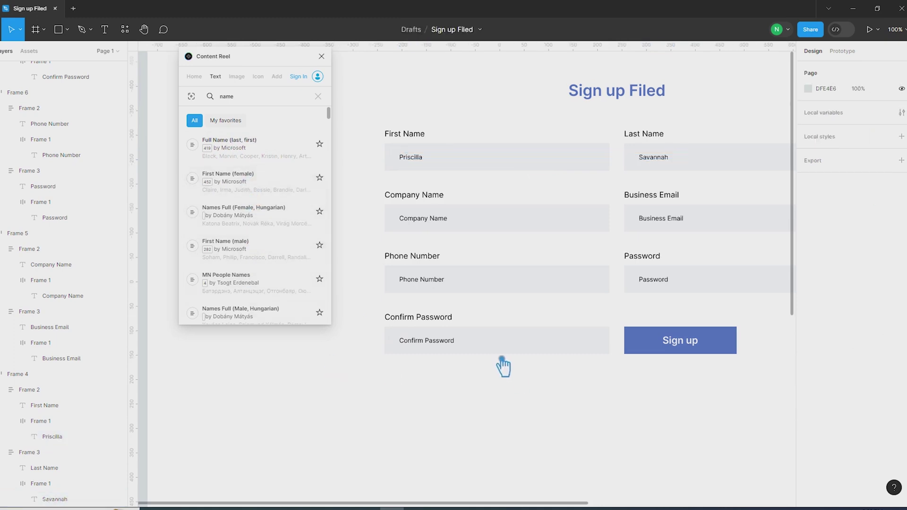
Fill Company Name, Business Email and Phone Number with sample company, e-mail and US number.
left_click(430, 219)
double_click(255, 96)
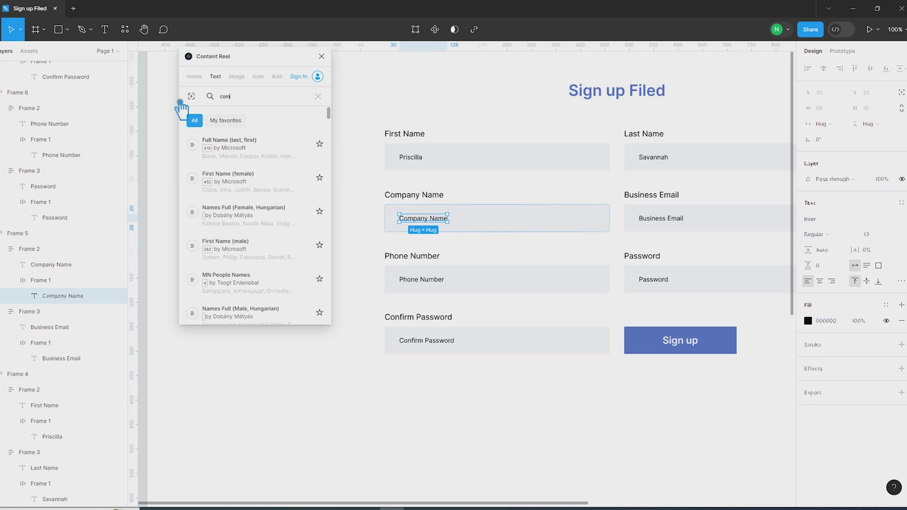
type("pany name")
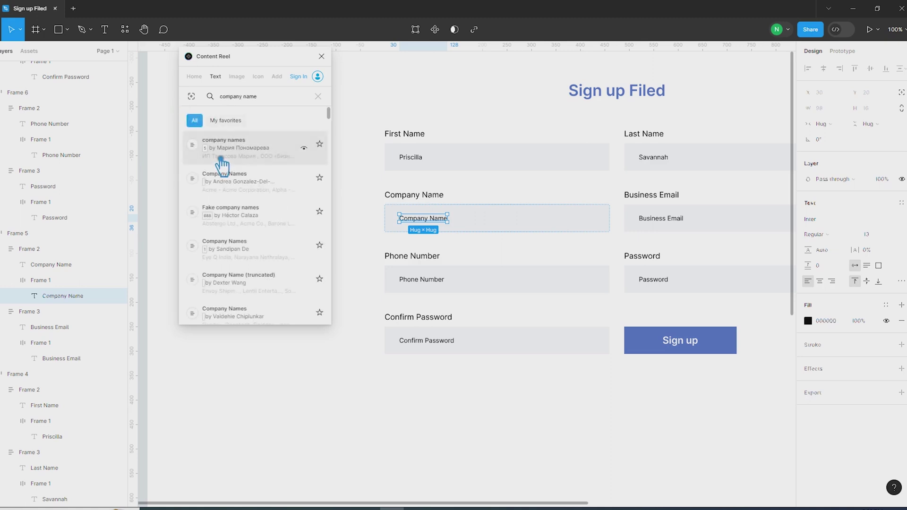
left_click(260, 218)
left_click(673, 231)
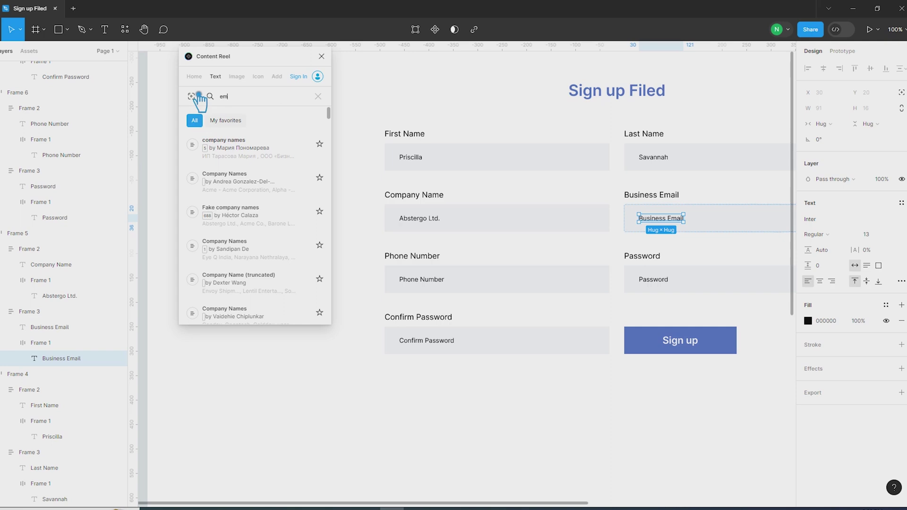
type("ail")
left_click(250, 156)
left_click(431, 284)
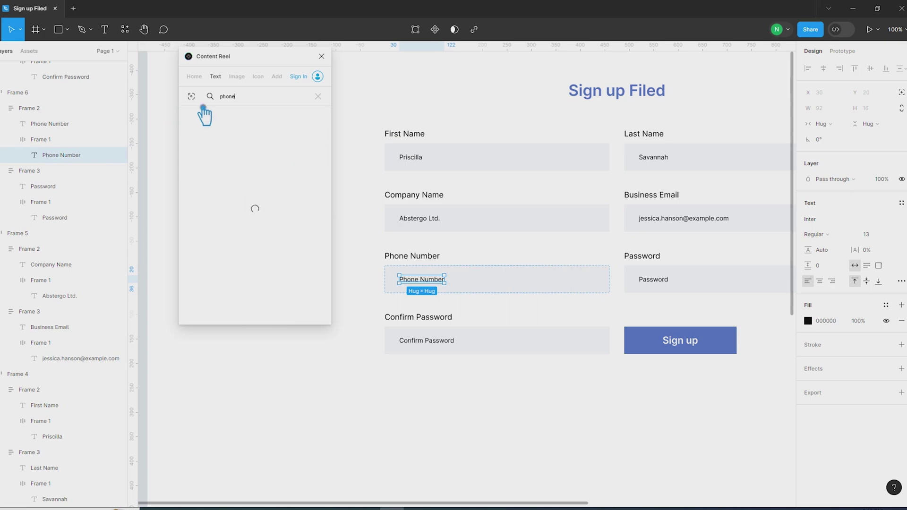
left_click(272, 163)
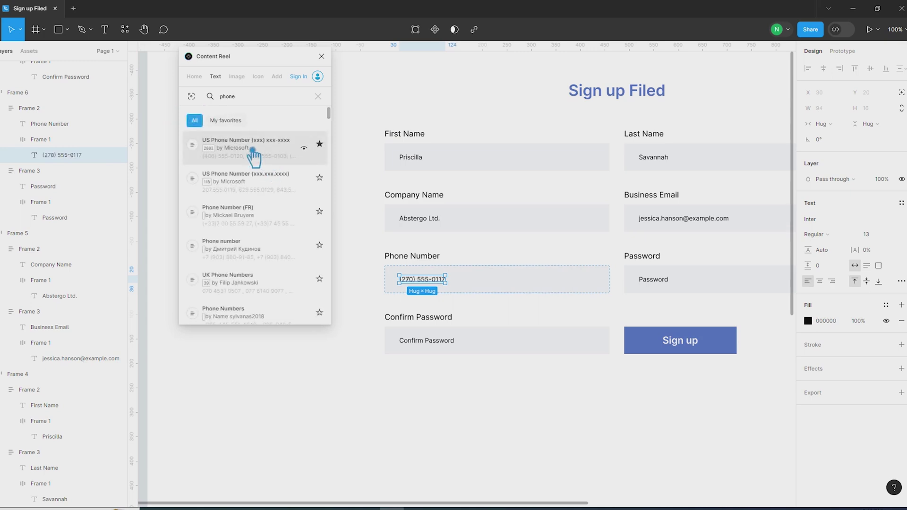
Enter a masked password in Password and paste it into Confirm Password.
left_click(661, 282)
double_click(666, 283)
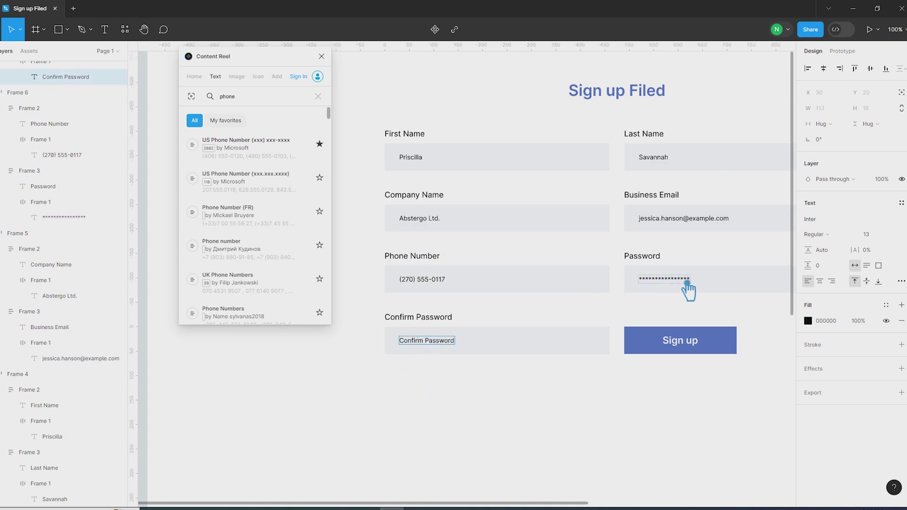
double_click(686, 284)
key("ctrl+c")
double_click(448, 347)
key("ctrl+v")
left_click(457, 415)
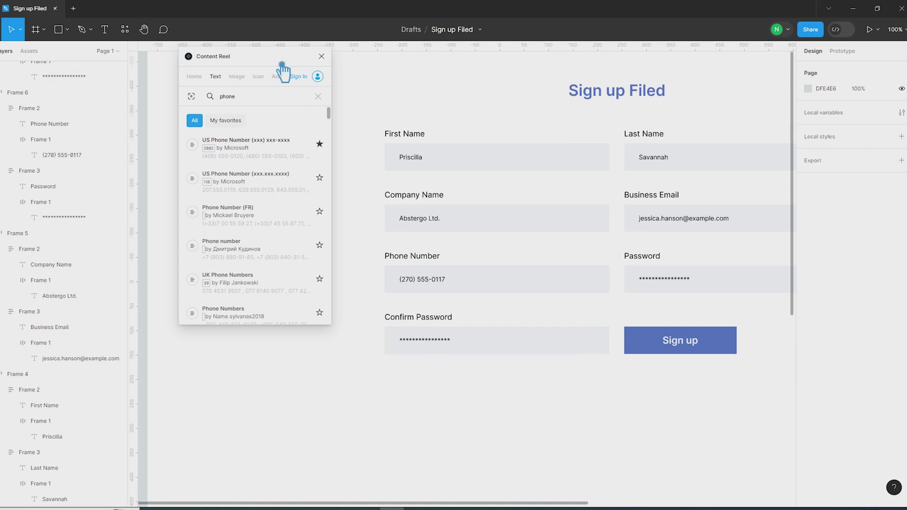
Recolour all seven field labels to mid grey 737A8A.
left_click(415, 134, "ctrl")
left_click(643, 133, "shift")
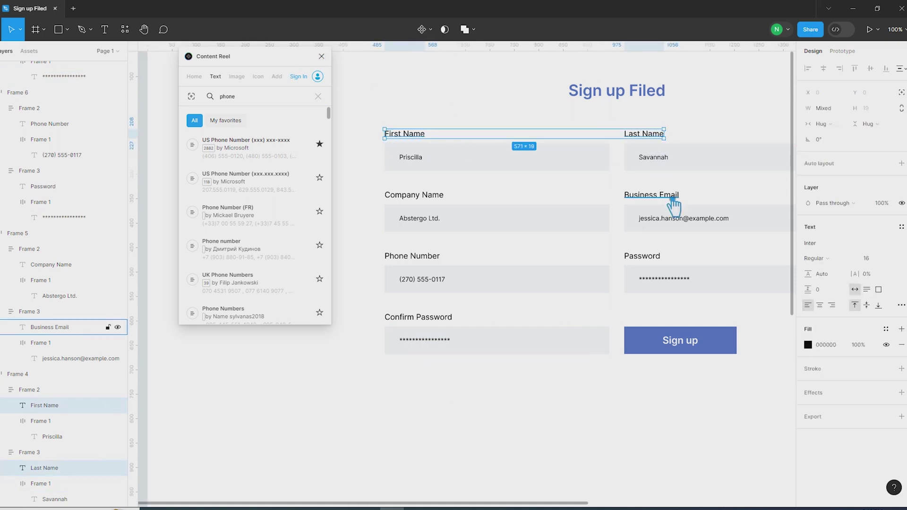
left_click(665, 195, "shift")
left_click(414, 196, "shift")
left_click(411, 257, "shift")
left_click(642, 257, "shift")
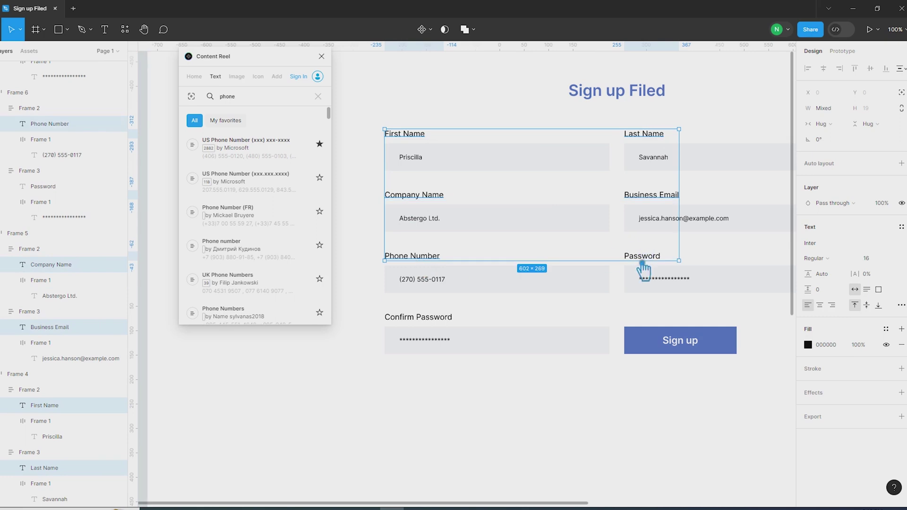
left_click(465, 326, "shift")
left_click(807, 345)
left_click(692, 390)
left_click(658, 92)
left_click_drag(749, 299, 717, 355)
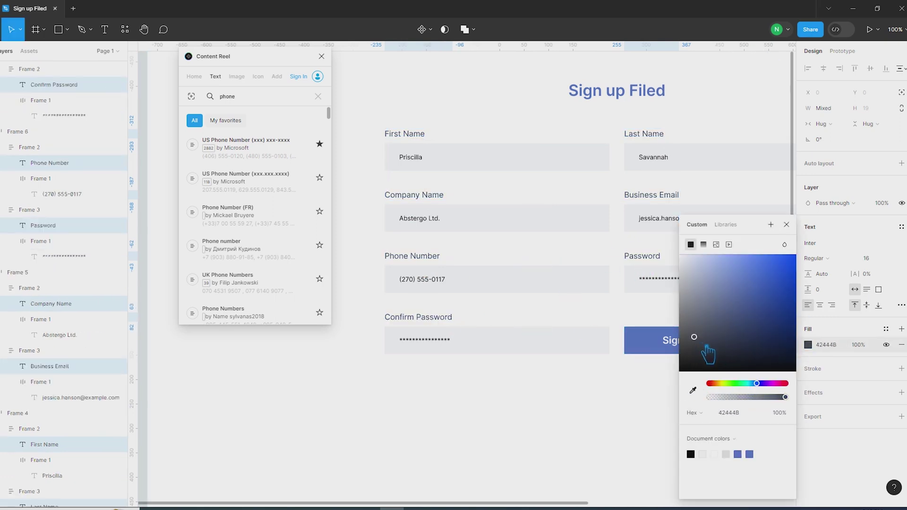
mouse_move(714, 358)
left_mouse_down()
mouse_move(759, 344)
mouse_move(707, 317)
left_mouse_up()
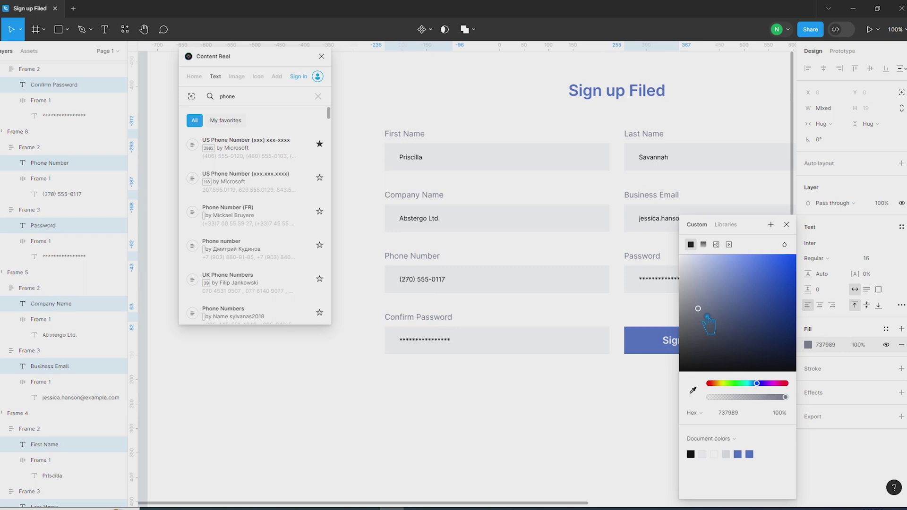
left_click_drag(707, 317, 707, 316)
left_click(496, 404)
Select all seven filled-in value texts for a font size change.
left_click(437, 348)
left_click(679, 283, "shift")
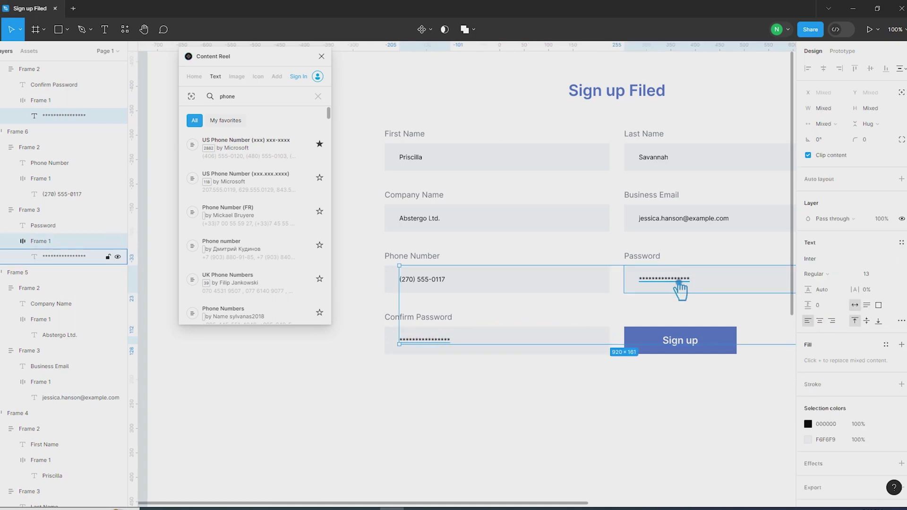
left_click(418, 283, "shift")
left_click(671, 218, "shift")
left_click(420, 219, "shift")
left_click(411, 157, "shift")
left_click(656, 158, "shift")
left_click(881, 259)
Set the value texts to size 14 and preview the form full screen without UI panels.
type("14")
key("Return")
key("Escape")
key("ctrl+backslash")
key("shift+1")
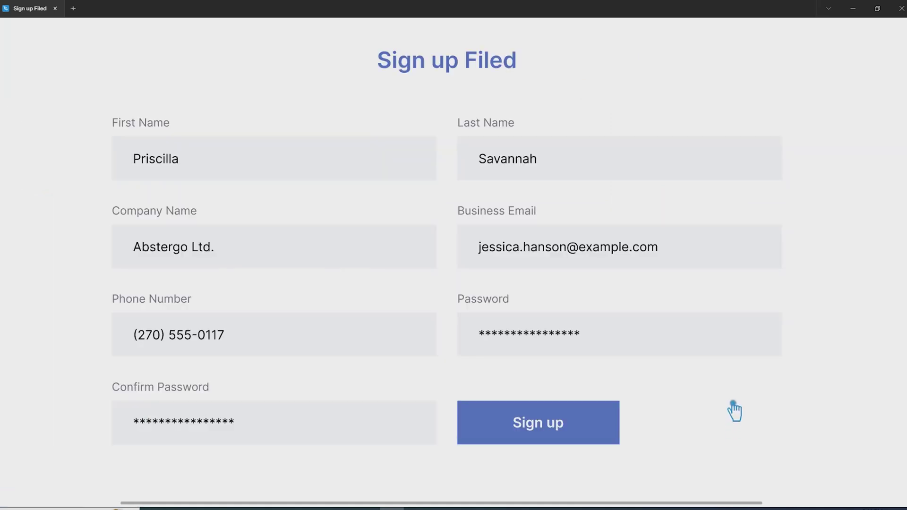